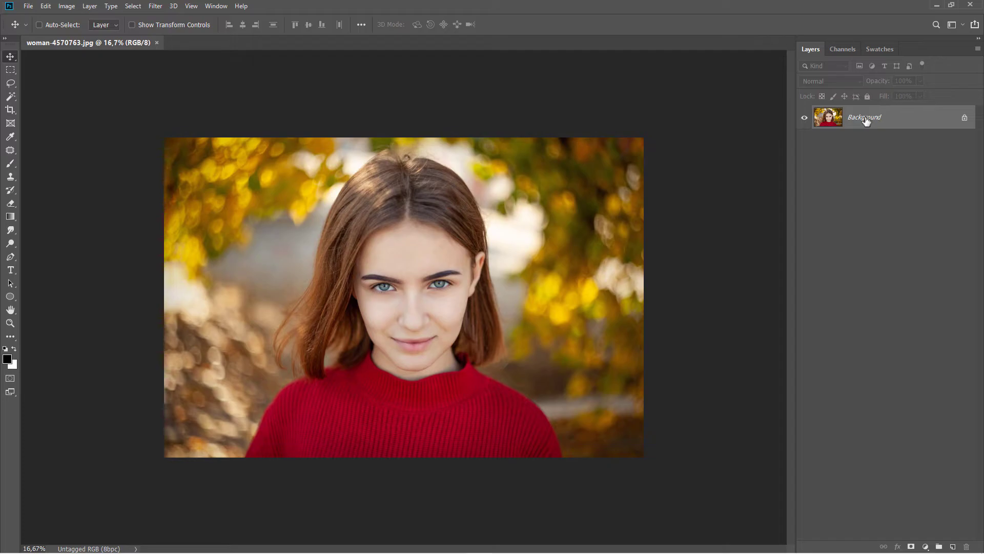
Step: Duplicate the portrait onto a new layer and start a Pen path at the sweater's bottom left
key(ctrl+j)
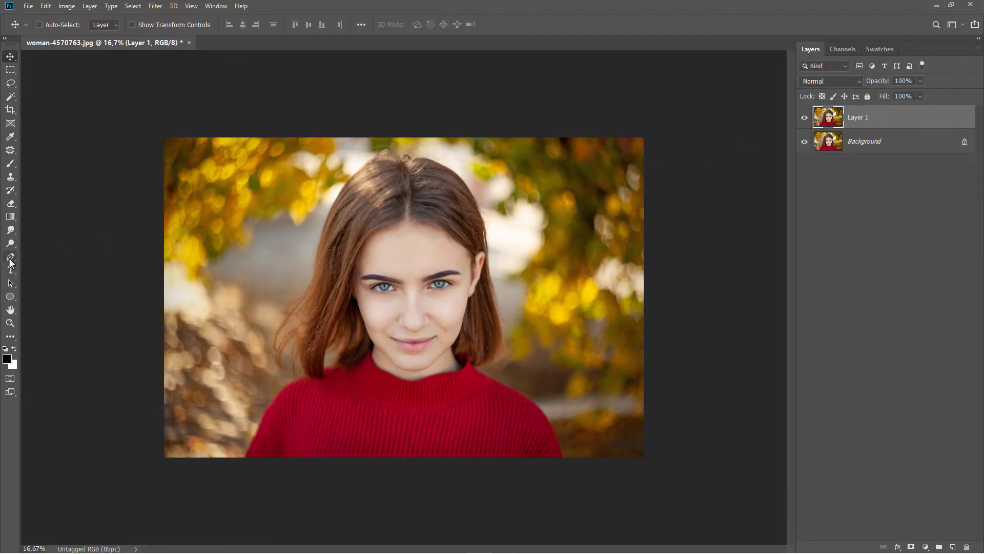
drag(10, 263, 47, 261)
scroll(240, 477, up, 1)
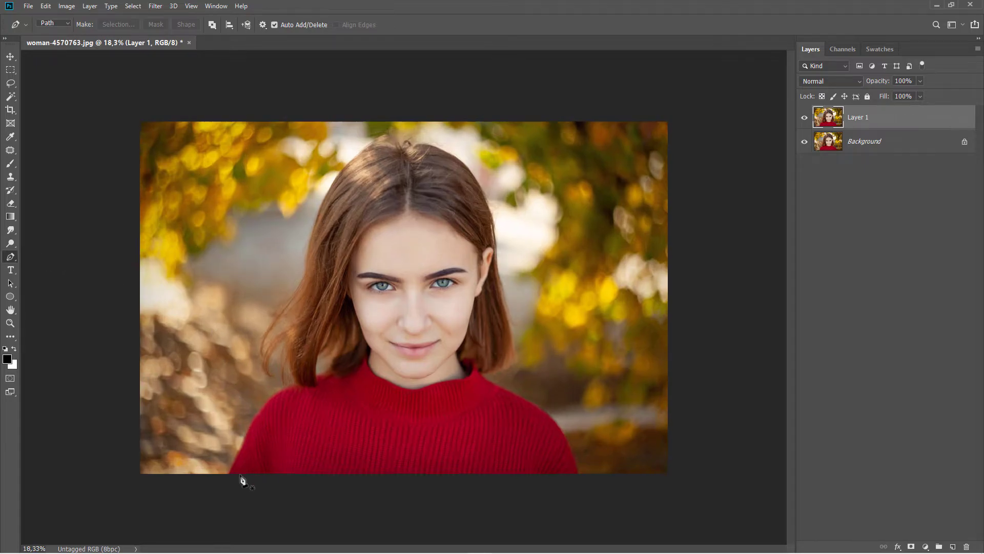
scroll(216, 483, up, 3)
scroll(200, 488, up, 3)
scroll(212, 460, up, 2)
drag(213, 460, 225, 410)
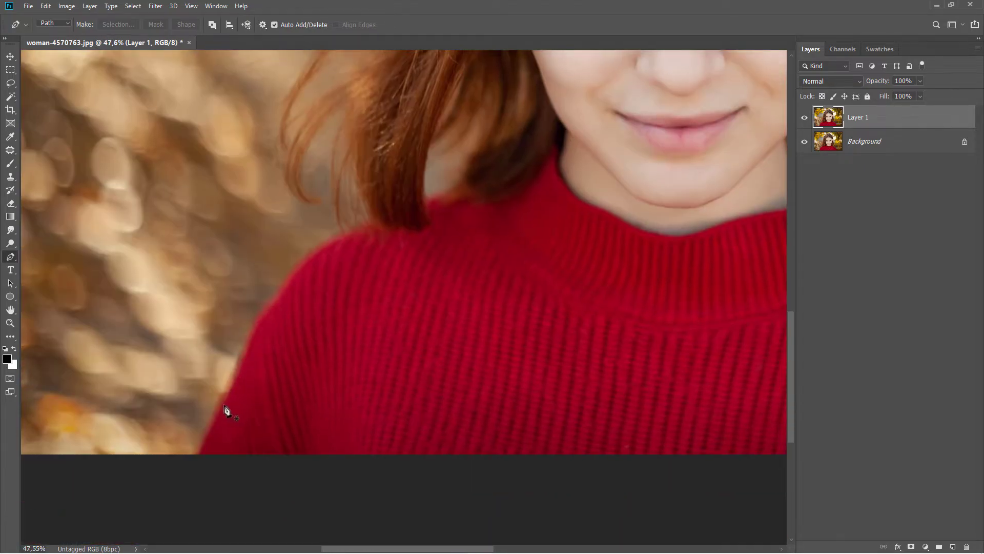
click(198, 458)
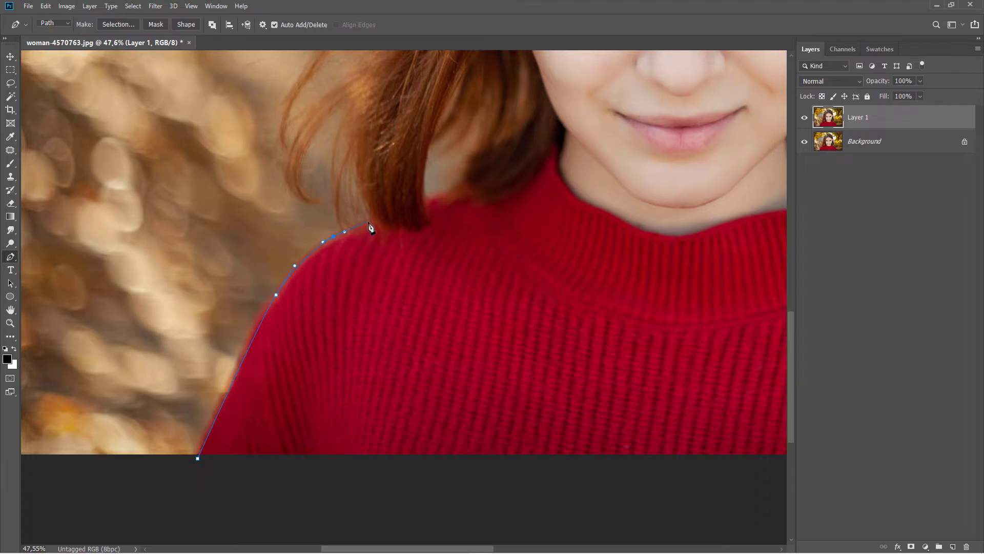
Step: Trace the path along the left hairline, over the top of the hair and down its right side
drag(374, 224, 301, 494)
scroll(281, 404, down, 2)
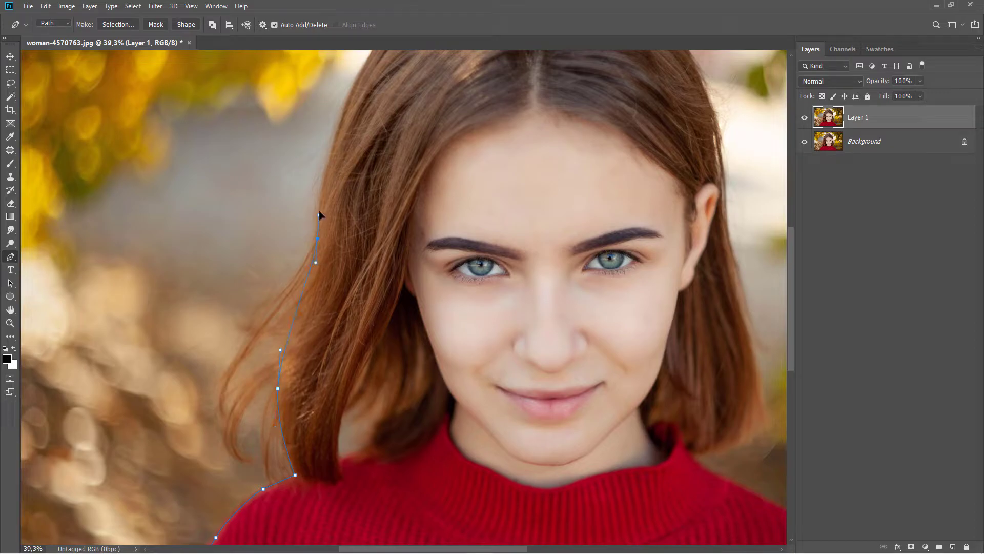
drag(320, 216, 287, 391)
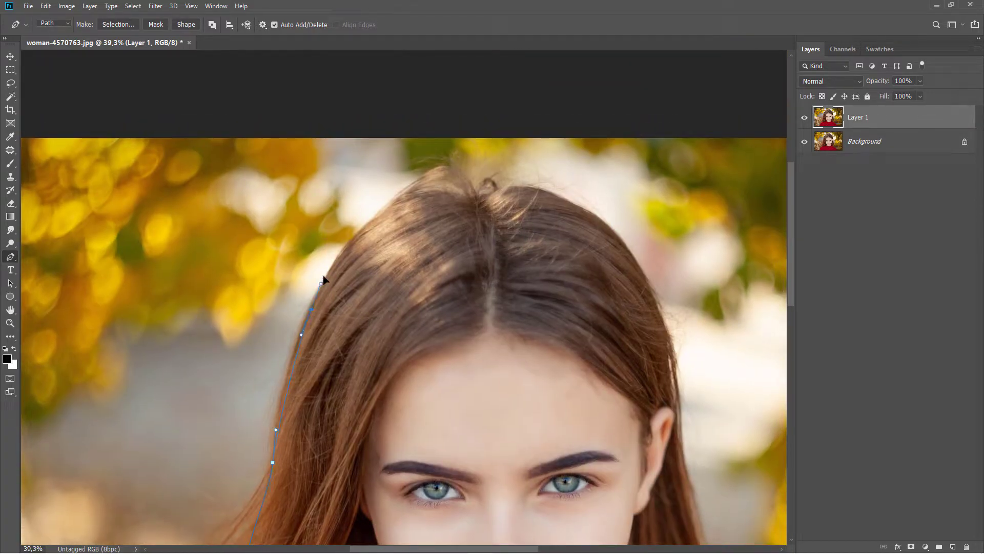
mouse_move(403, 195)
mouse_down()
mouse_move(433, 175)
mouse_move(485, 190)
mouse_up()
click(592, 211)
drag(651, 293, 673, 342)
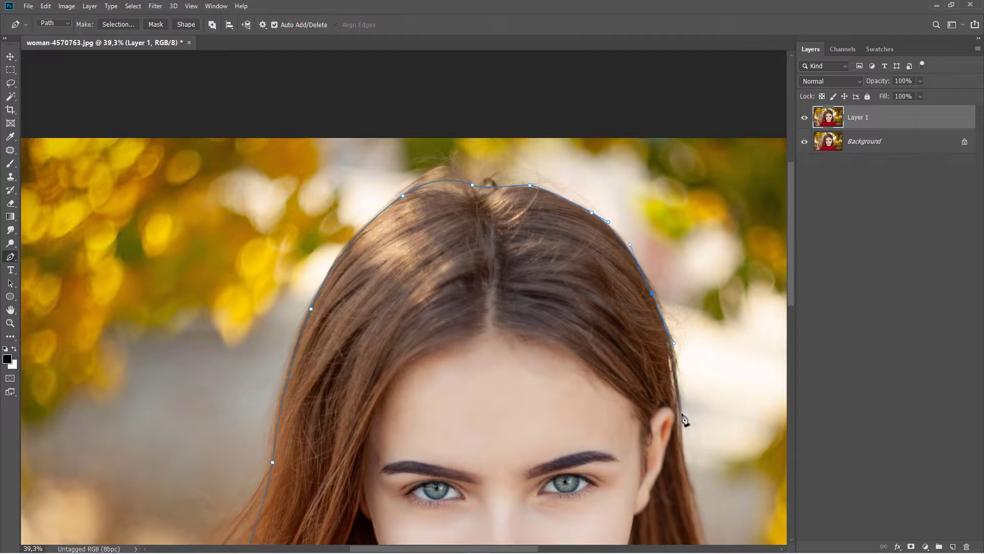
drag(680, 418, 681, 448)
drag(660, 435, 404, 294)
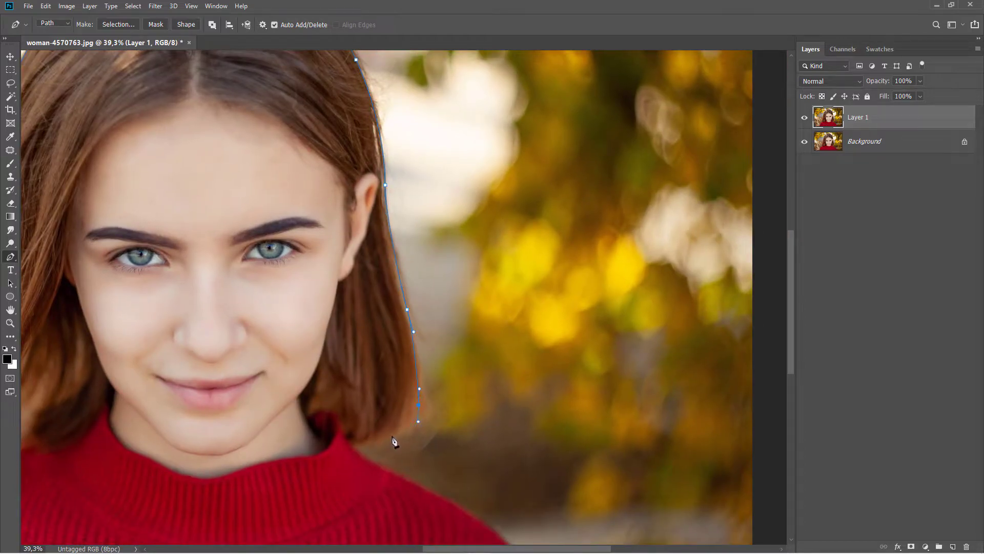
Step: Continue the path along the neckline and right shoulder, then close it below the image at the start point
click(353, 443)
drag(356, 445, 297, 281)
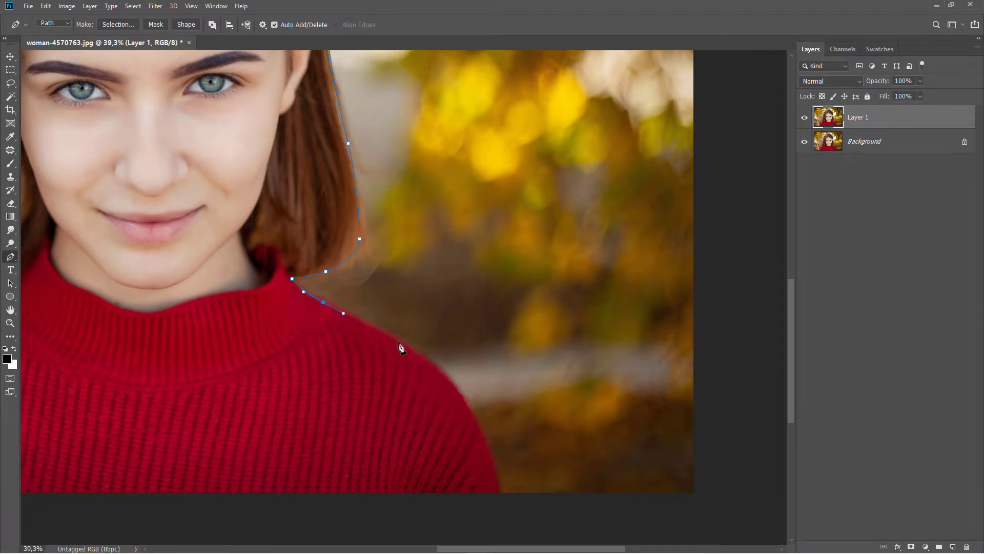
drag(420, 354, 449, 373)
drag(484, 436, 500, 477)
click(500, 501)
click(190, 533)
drag(130, 514, 507, 465)
click(280, 489)
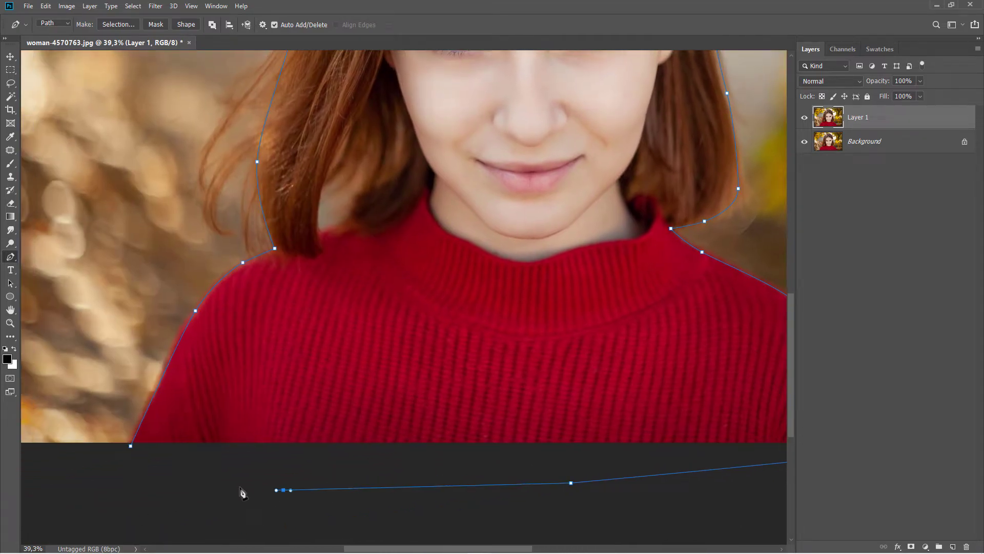
click(132, 451)
scroll(325, 373, up, 4)
scroll(325, 379, up, 1)
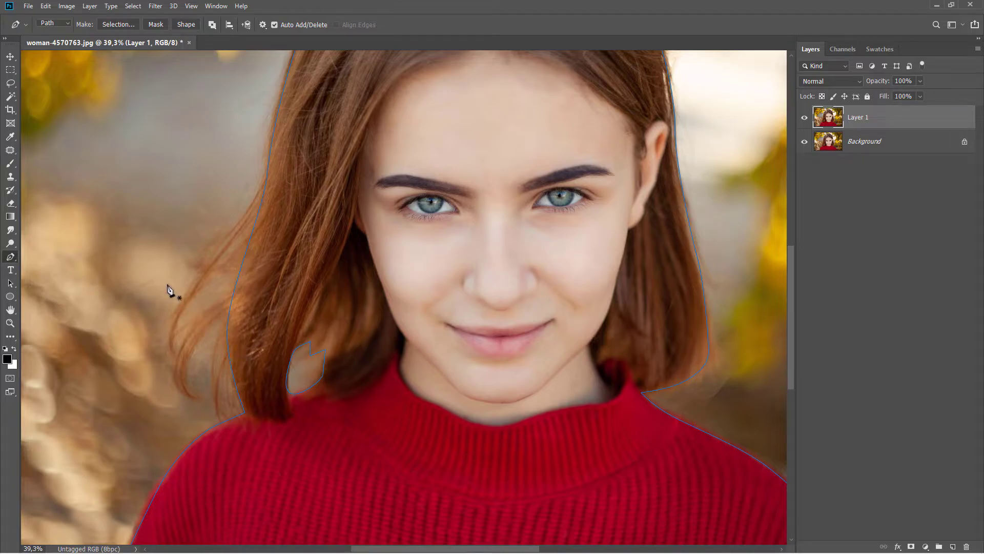
scroll(169, 290, down, 1)
scroll(169, 290, down, 5)
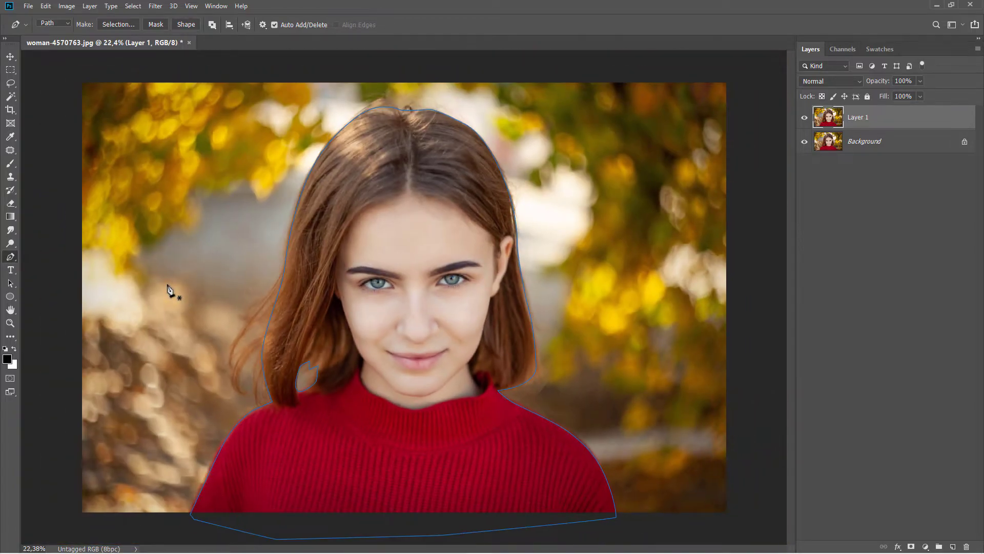
Step: Turn the path into a 0.3 px feathered selection, mask Layer 1 with it, and hide Background
right_click(351, 245)
click(389, 285)
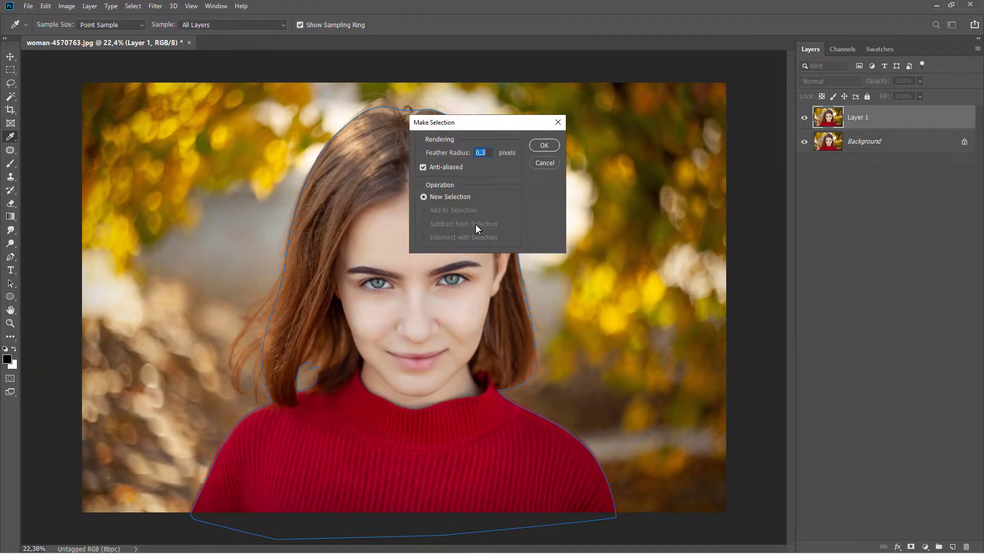
click(545, 146)
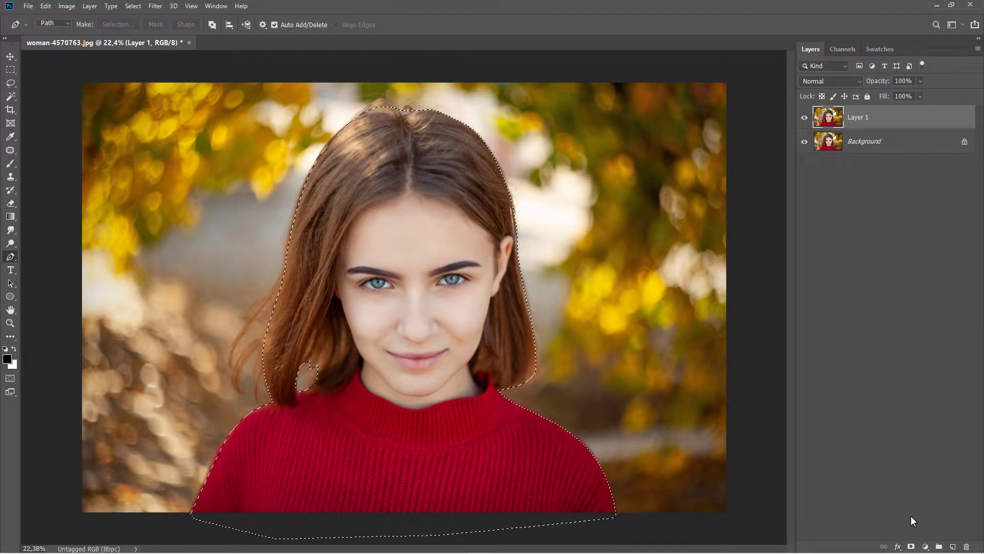
click(911, 547)
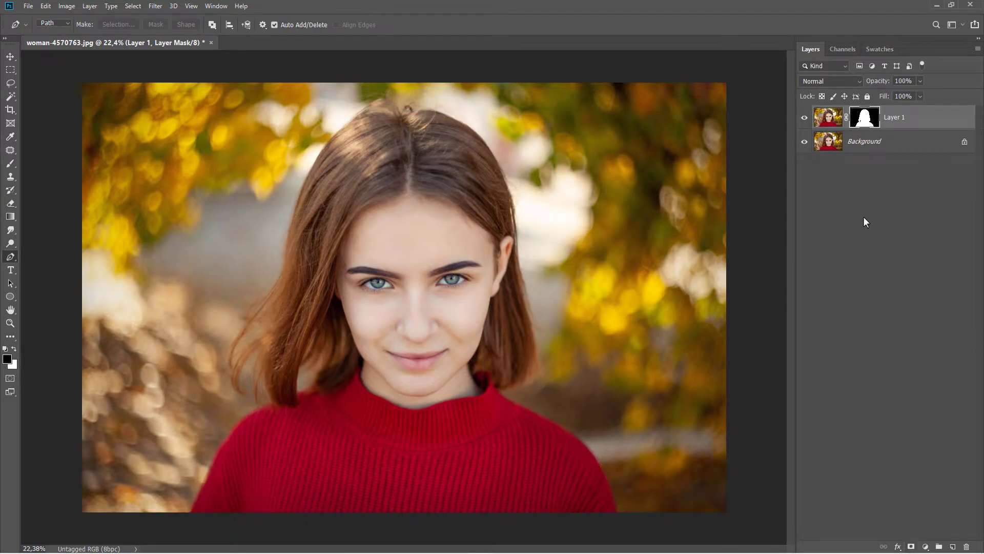
click(804, 142)
key(ctrl+2)
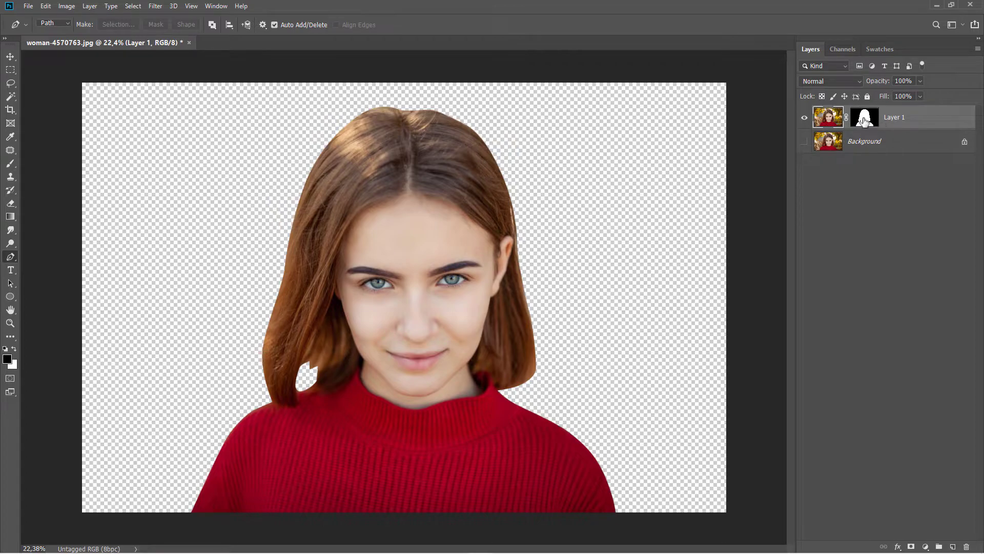
right_click(864, 121)
Step: In Select and Mask, brush the Refine Edge along the top and right edges of the hair
click(890, 190)
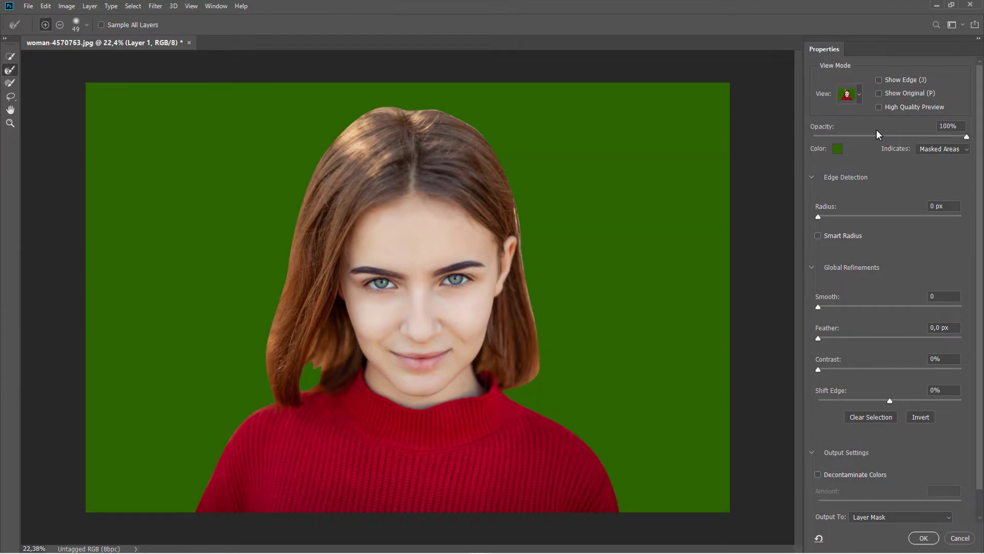
key(alt)
scroll(424, 168, up, 2)
scroll(432, 111, up, 2)
scroll(429, 99, up, 2)
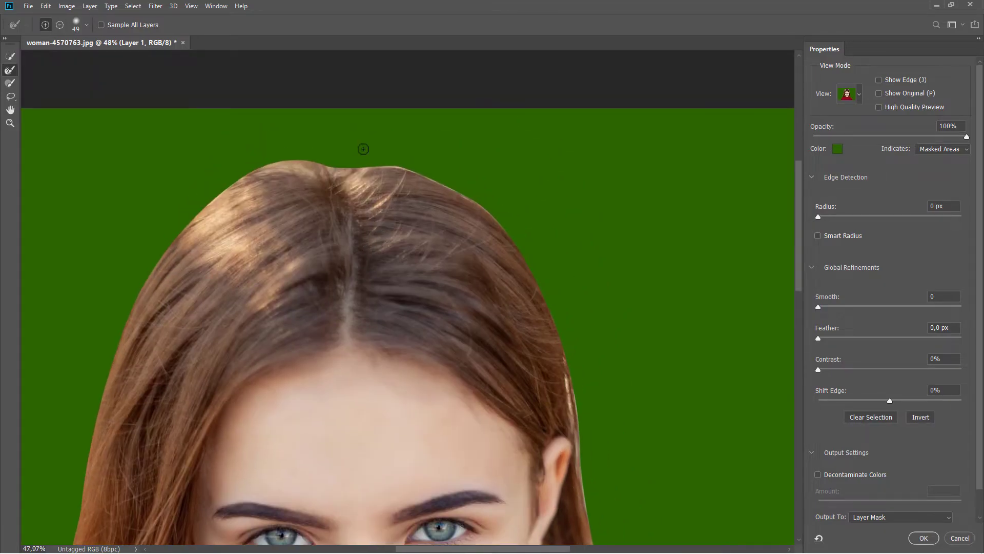
scroll(363, 149, up, 1)
scroll(357, 165, up, 1)
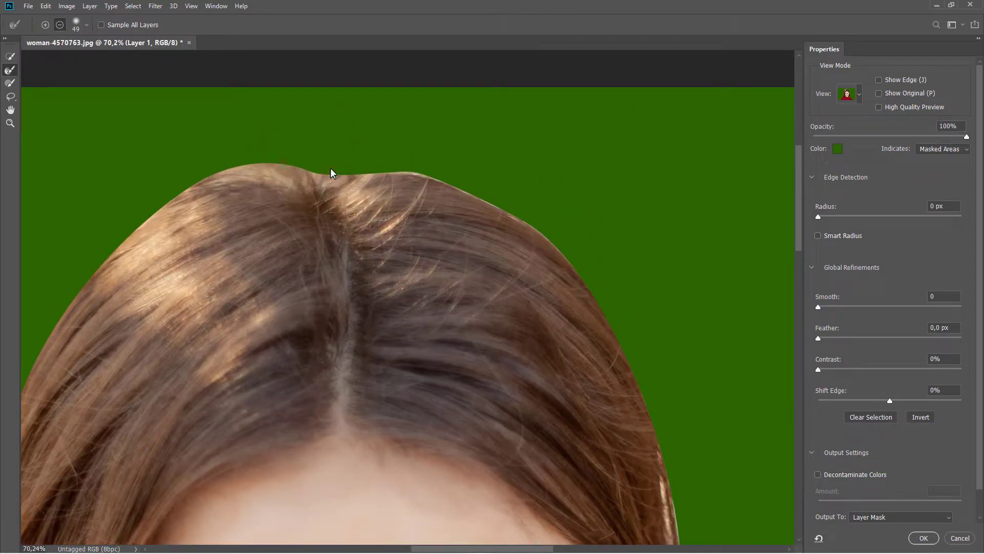
drag(359, 170, 458, 184)
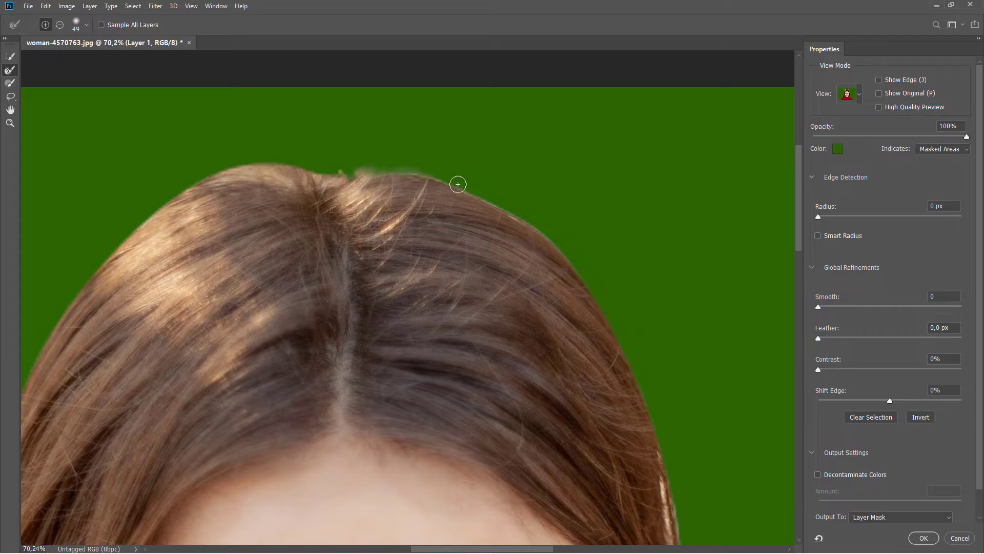
mouse_move(512, 214)
mouse_down()
mouse_move(632, 356)
mouse_move(416, 164)
mouse_move(450, 259)
mouse_move(471, 437)
mouse_move(391, 247)
mouse_move(338, 156)
mouse_move(394, 465)
mouse_move(424, 248)
mouse_move(404, 325)
mouse_move(312, 371)
mouse_move(325, 394)
mouse_move(378, 428)
mouse_move(462, 465)
mouse_move(323, 309)
mouse_move(271, 147)
mouse_move(316, 169)
mouse_move(391, 231)
mouse_move(472, 389)
mouse_move(483, 453)
mouse_up()
Step: Refine the mask edge down the left shoulder and around the gap between hair and neck
scroll(478, 444, down, 2)
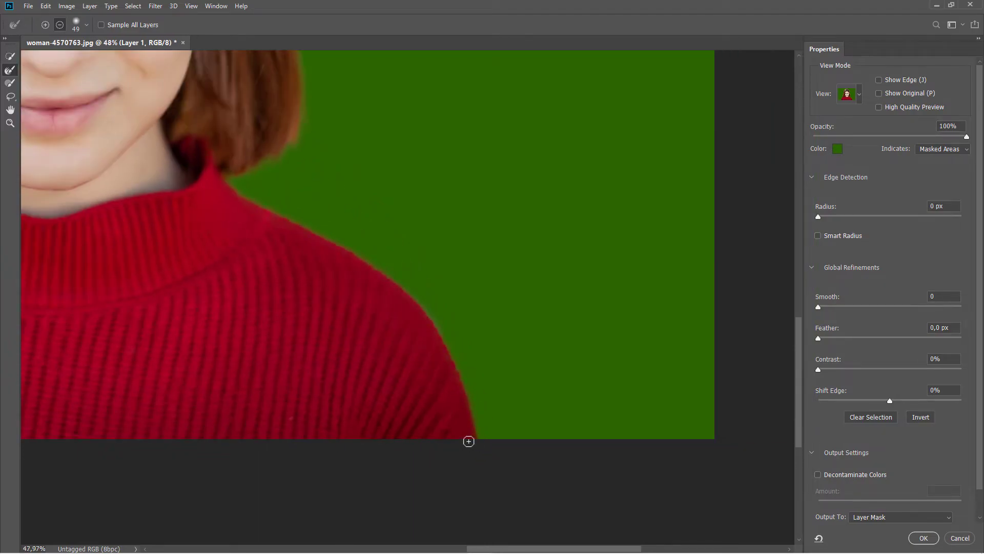
drag(347, 411, 650, 494)
drag(273, 370, 482, 282)
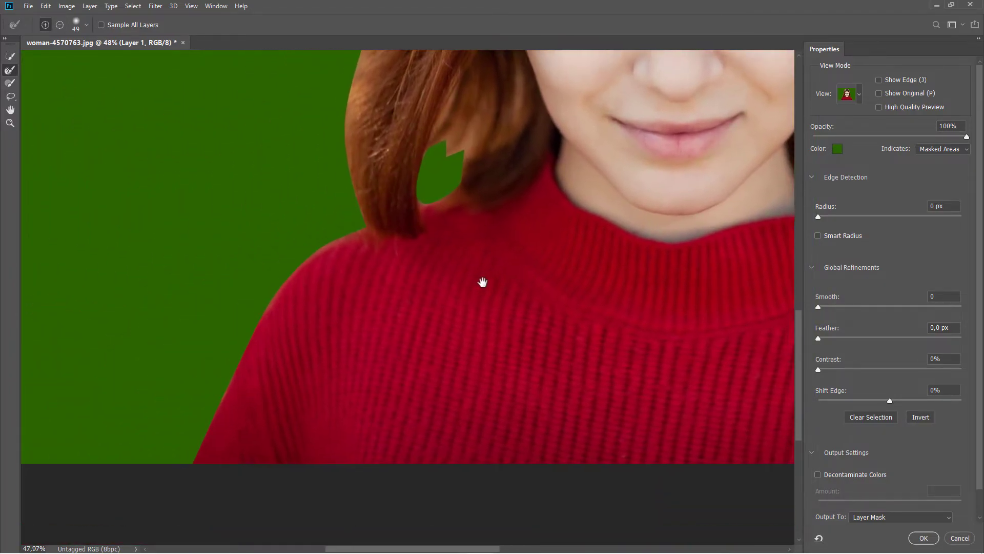
mouse_move(357, 228)
mouse_down()
mouse_move(301, 262)
mouse_move(257, 325)
mouse_move(195, 462)
mouse_up()
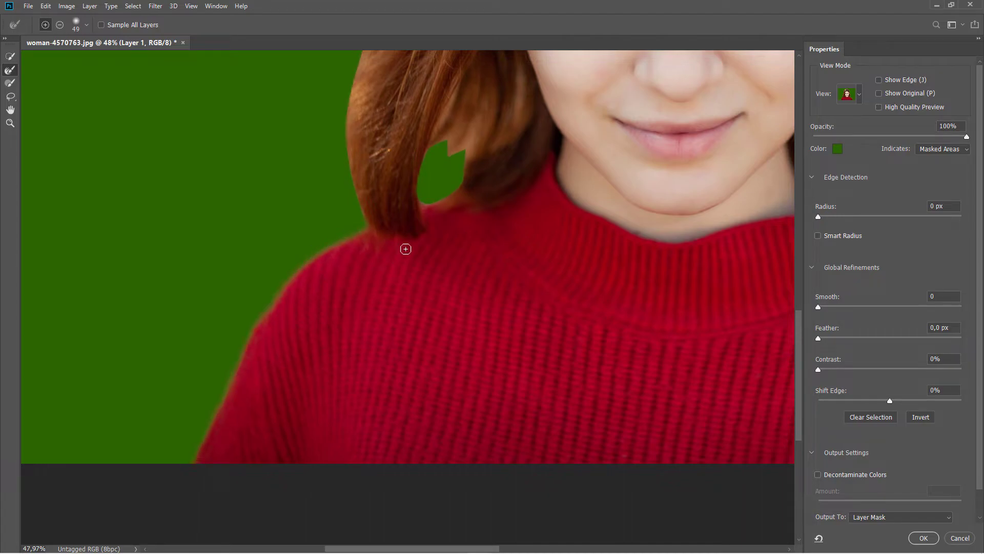
drag(405, 249, 395, 302)
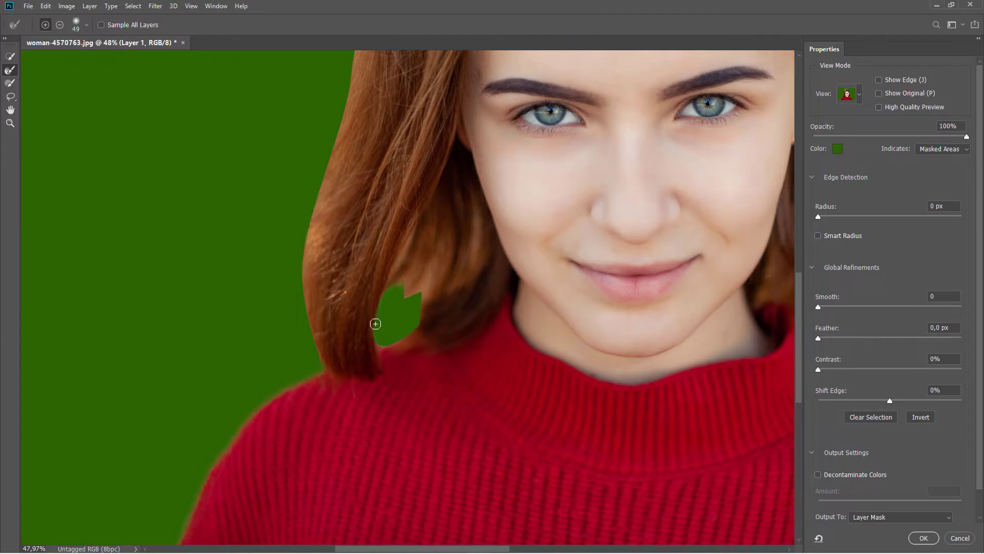
drag(397, 340, 420, 287)
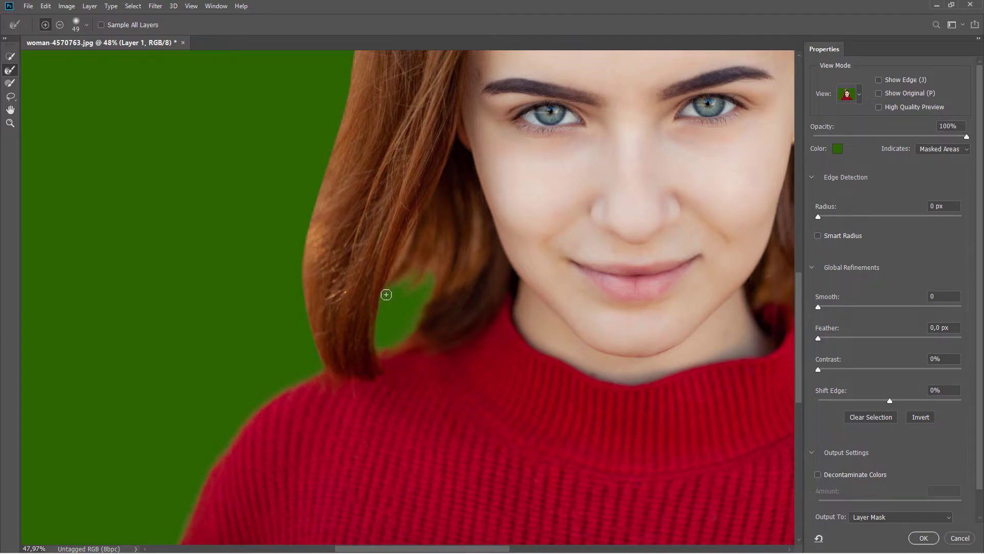
scroll(386, 294, down, 3)
drag(428, 146, 374, 320)
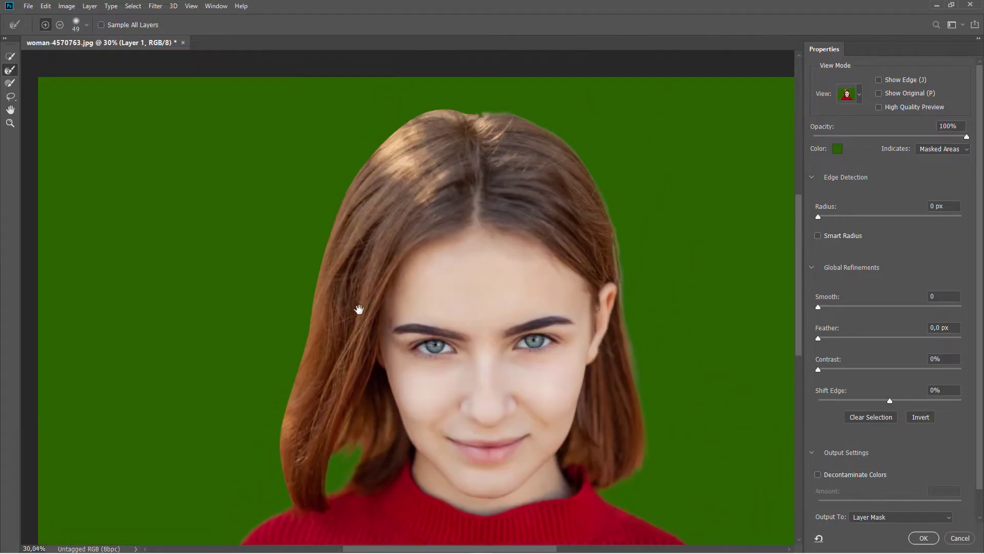
Step: Refine the mask edge along the top hairline and down the left hair edge to the shoulder
scroll(481, 120, up, 1)
scroll(483, 119, up, 1)
scroll(486, 128, up, 1)
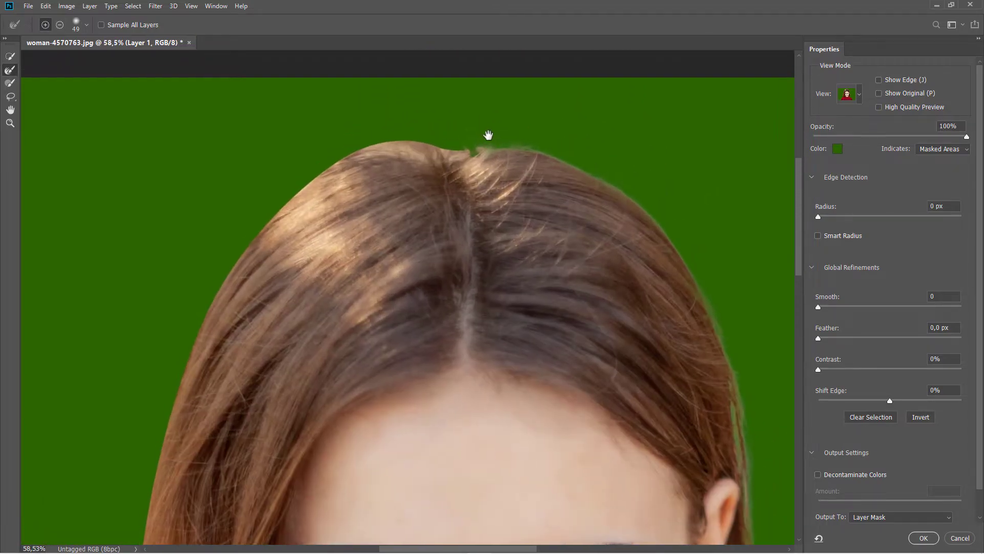
scroll(489, 138, up, 1)
mouse_move(487, 171)
mouse_down()
mouse_move(418, 160)
mouse_move(379, 170)
mouse_move(295, 219)
mouse_move(200, 366)
mouse_up()
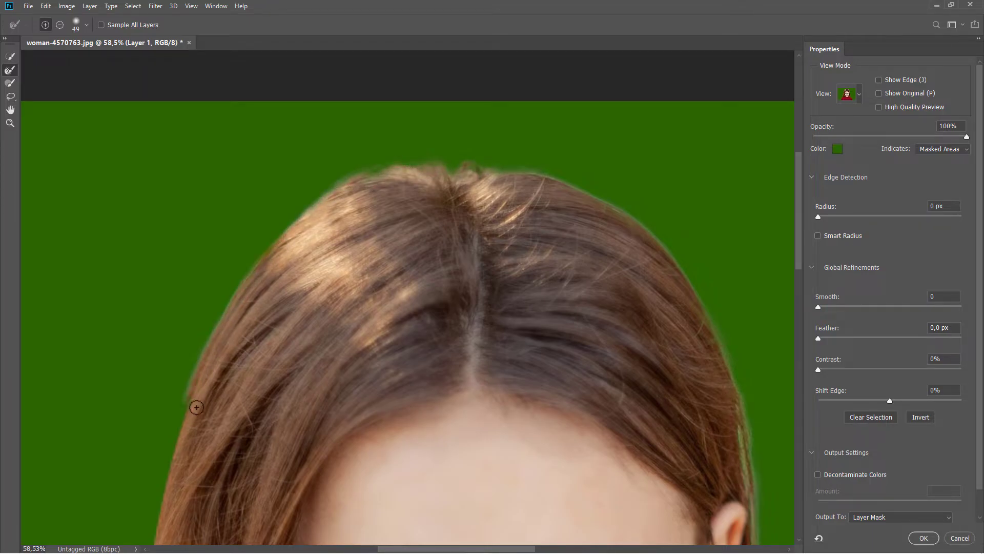
mouse_move(197, 405)
mouse_down()
mouse_move(391, 210)
mouse_move(395, 186)
mouse_up()
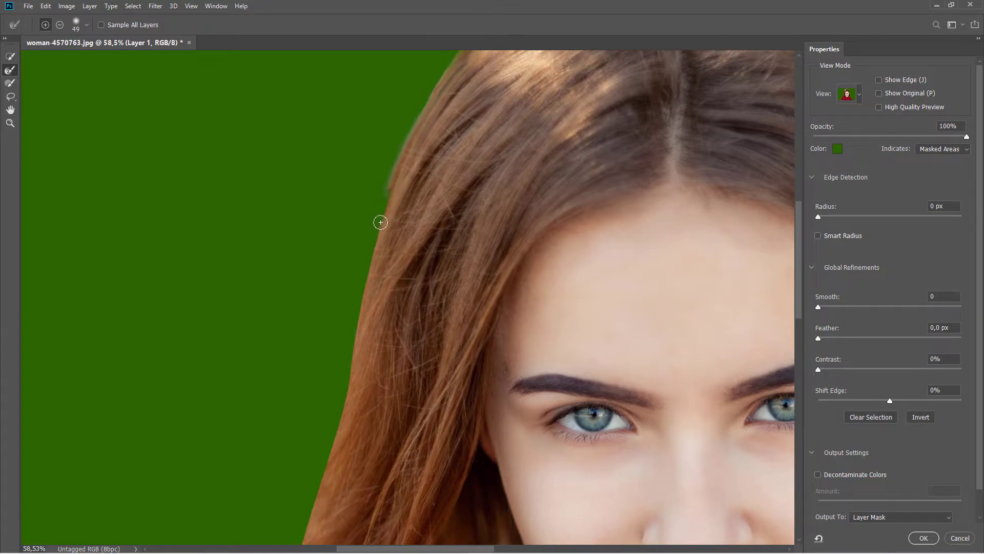
mouse_move(381, 222)
mouse_down()
mouse_move(316, 498)
mouse_move(396, 220)
mouse_up()
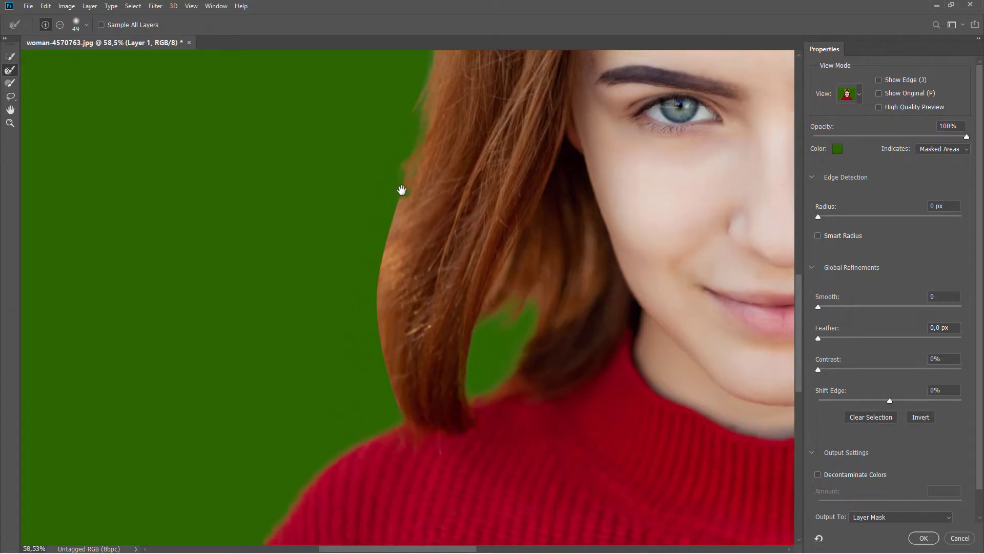
drag(379, 303, 399, 411)
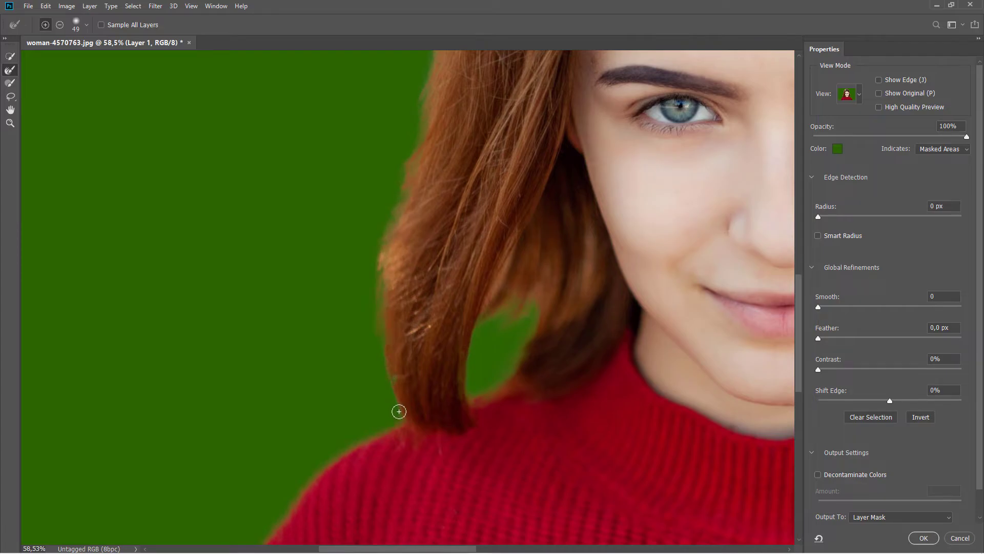
alt+scroll(371, 346, down, 2)
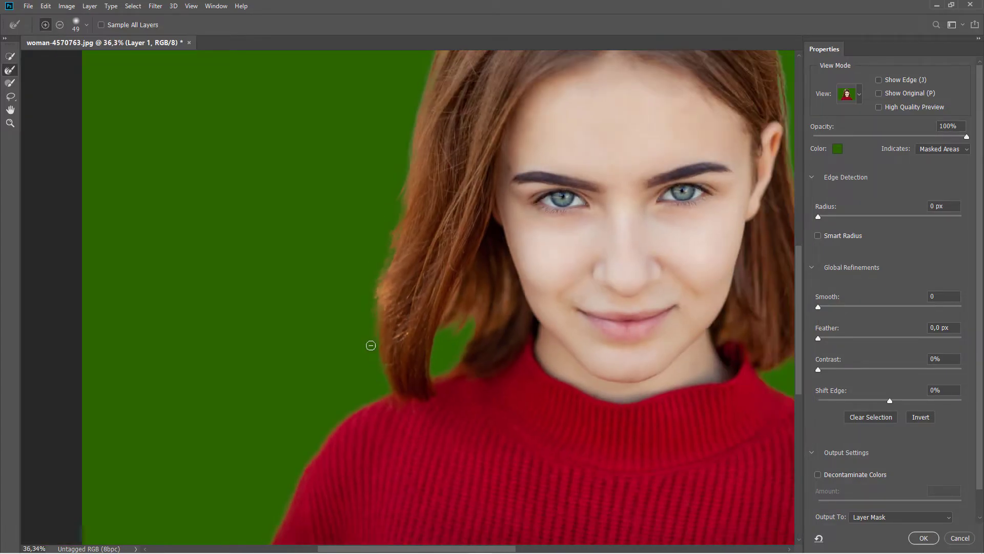
alt+scroll(371, 346, down, 2)
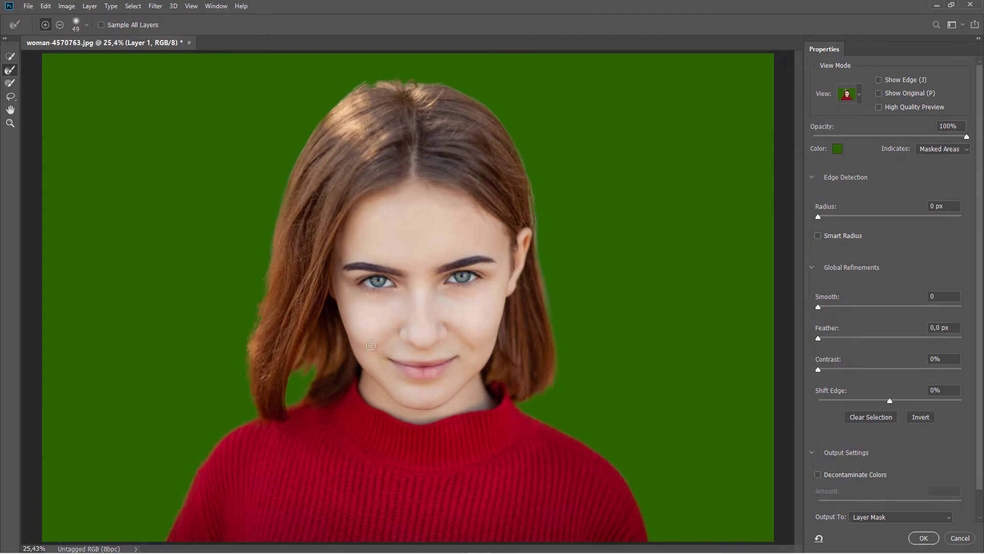
Step: Apply the refined mask and add a #23d791 green Solid Color fill layer above Background
click(918, 538)
click(900, 149)
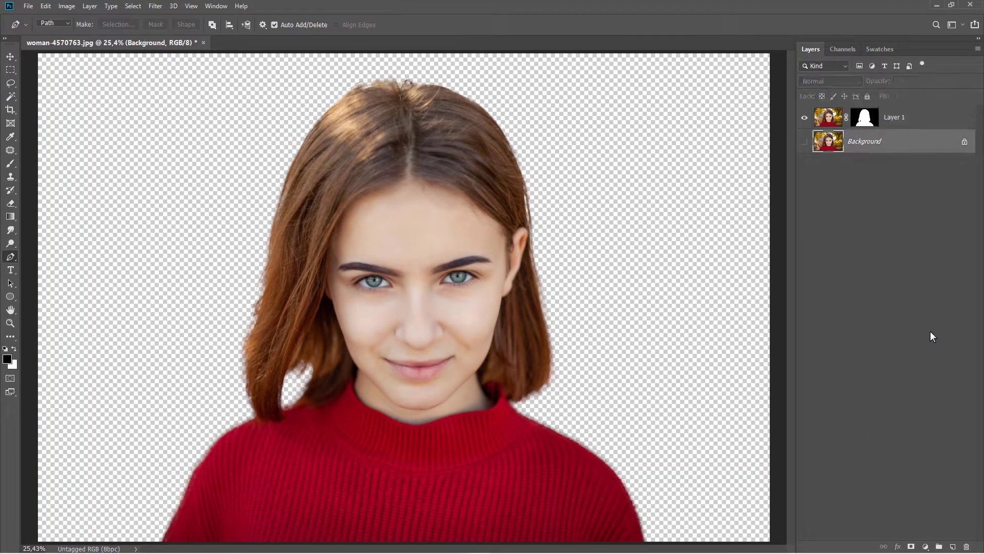
click(939, 548)
click(915, 370)
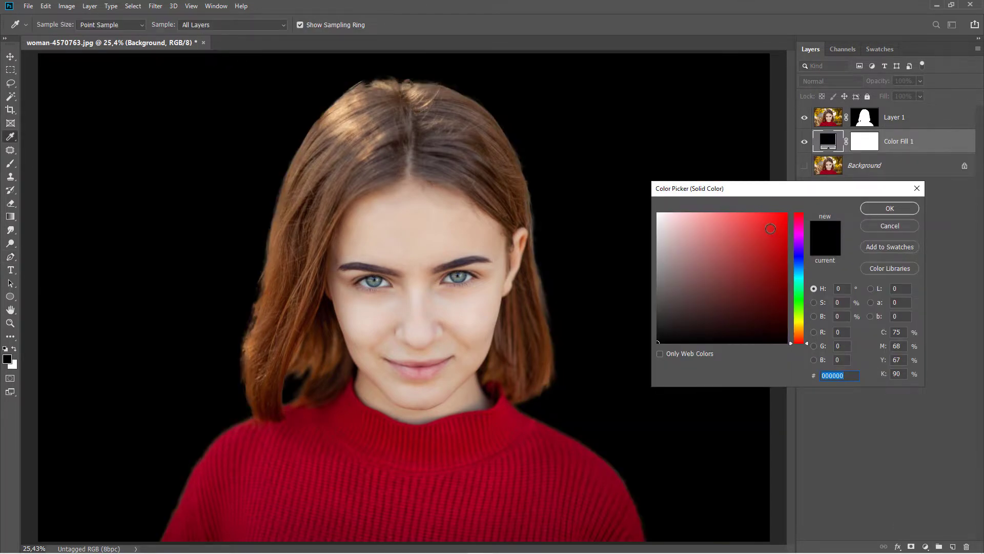
click(768, 233)
click(802, 287)
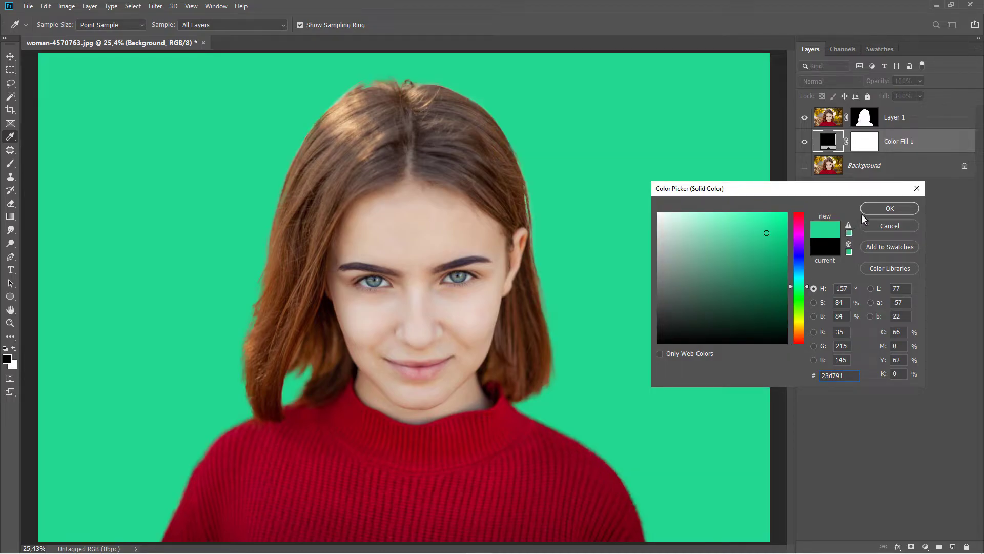
click(890, 208)
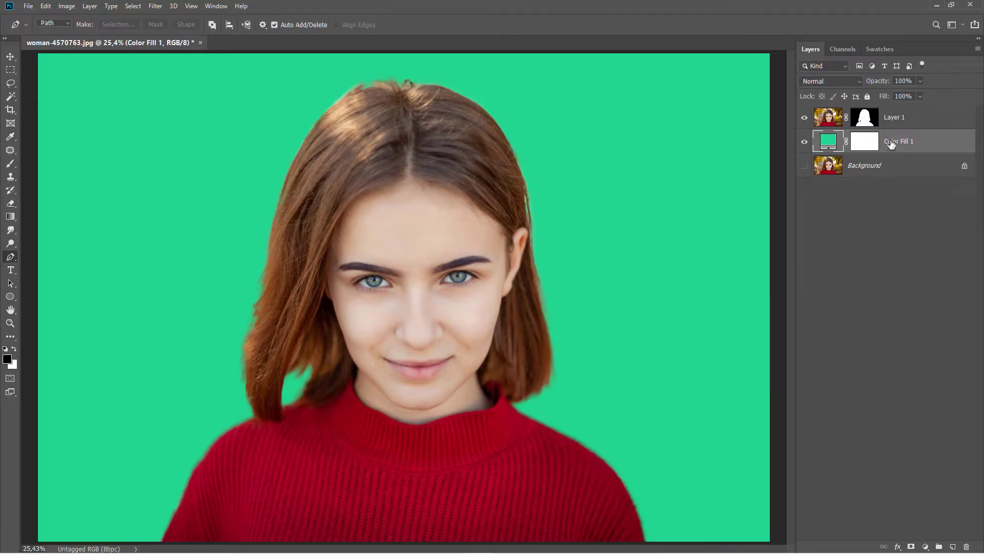
click(865, 122)
Step: Set up a soft round Brush at 47% hardness and 54 px size
right_click(11, 163)
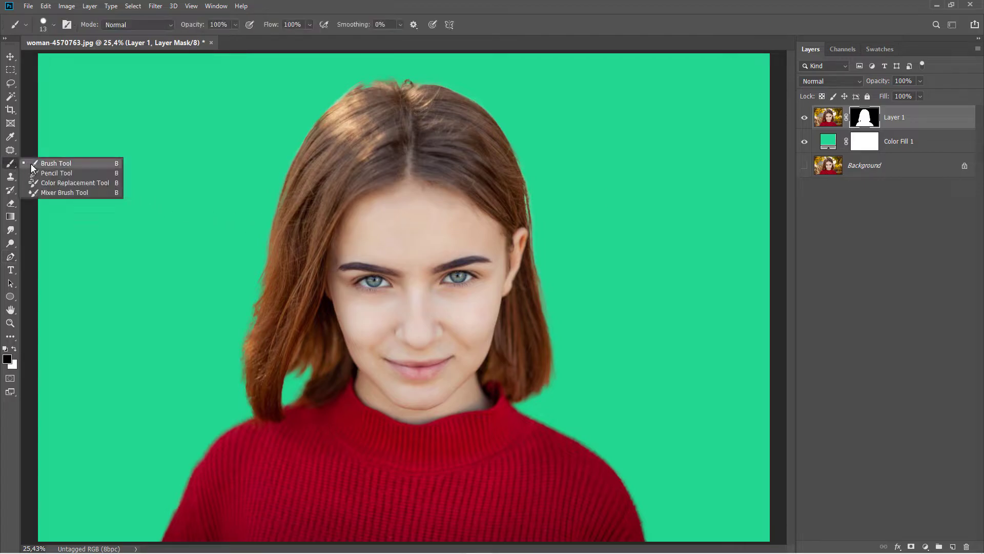
click(29, 163)
right_click(140, 162)
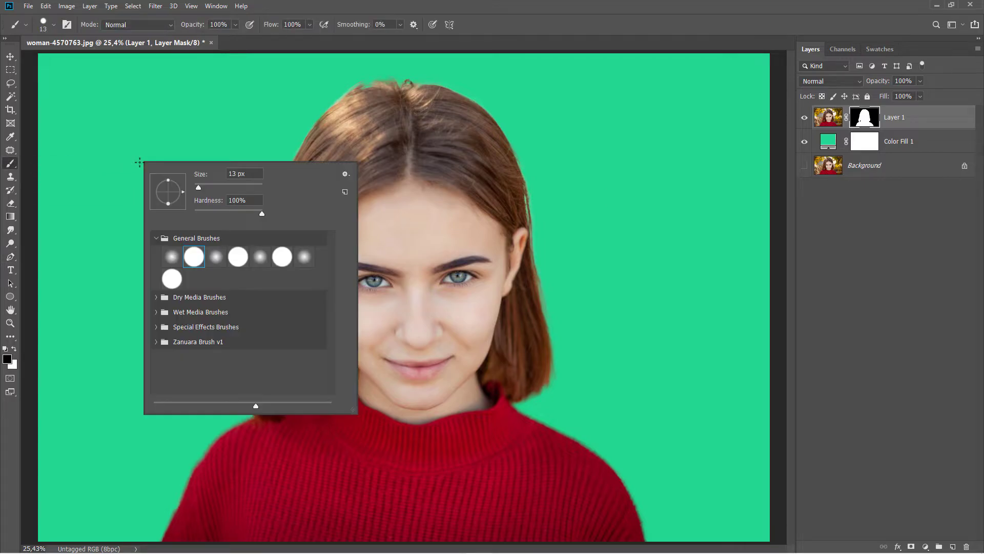
click(173, 259)
click(226, 212)
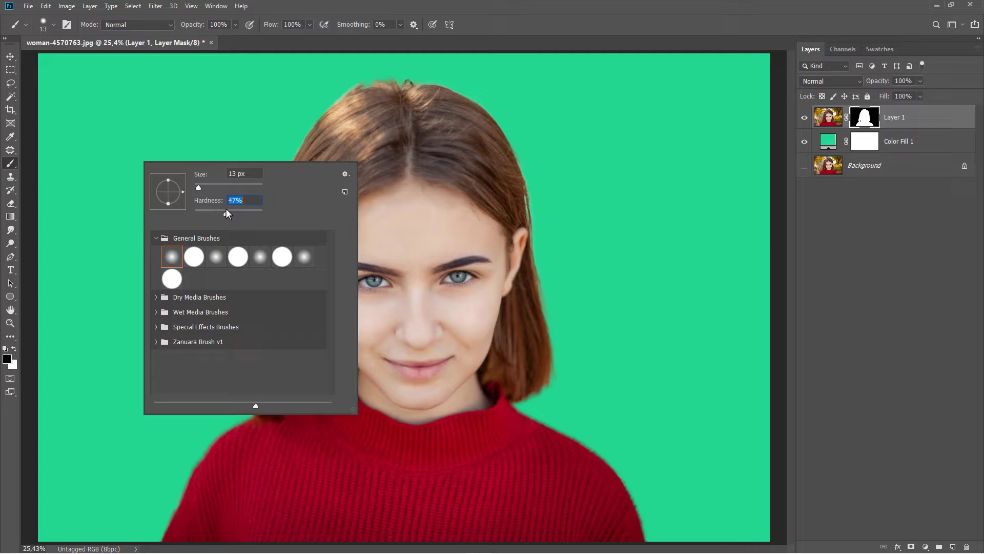
alt+right_click(261, 109)
drag(318, 92, 418, 194)
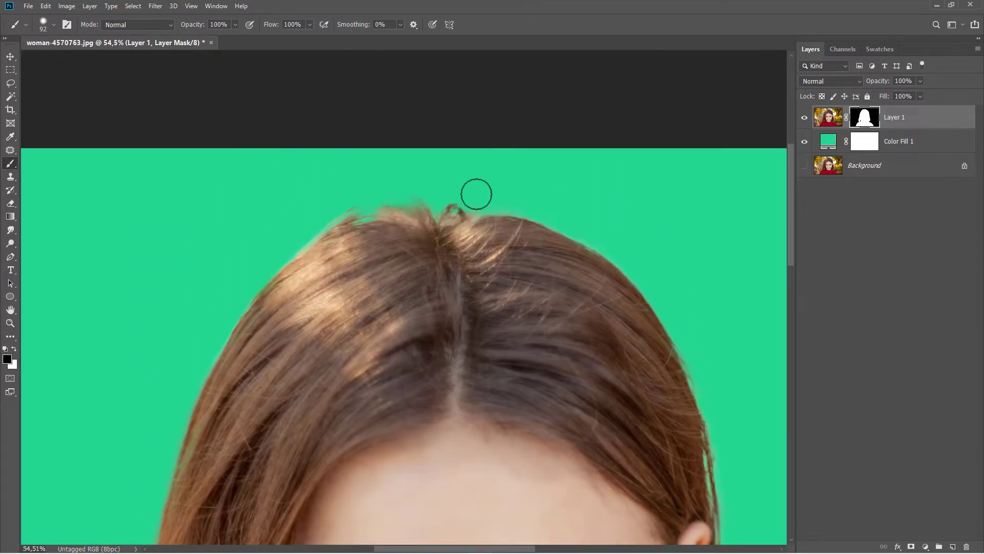
scroll(475, 193, up, 3)
alt+right_click(475, 192)
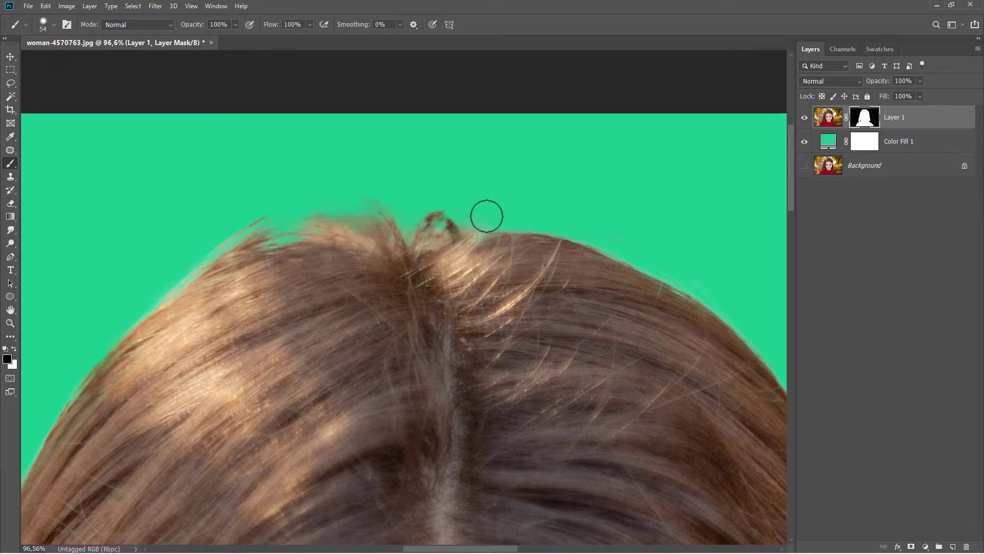
Step: Paint the Layer 1 mask over stray tufts above the hairline and strands along the left hair edge
mouse_move(442, 223)
mouse_down()
mouse_move(345, 205)
mouse_move(237, 226)
mouse_up()
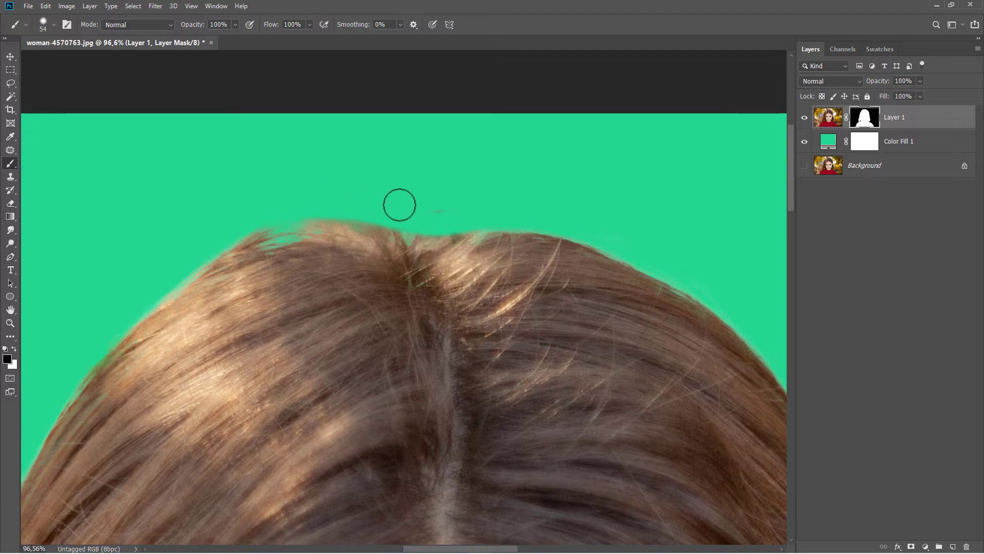
drag(398, 205, 505, 202)
drag(255, 238, 402, 145)
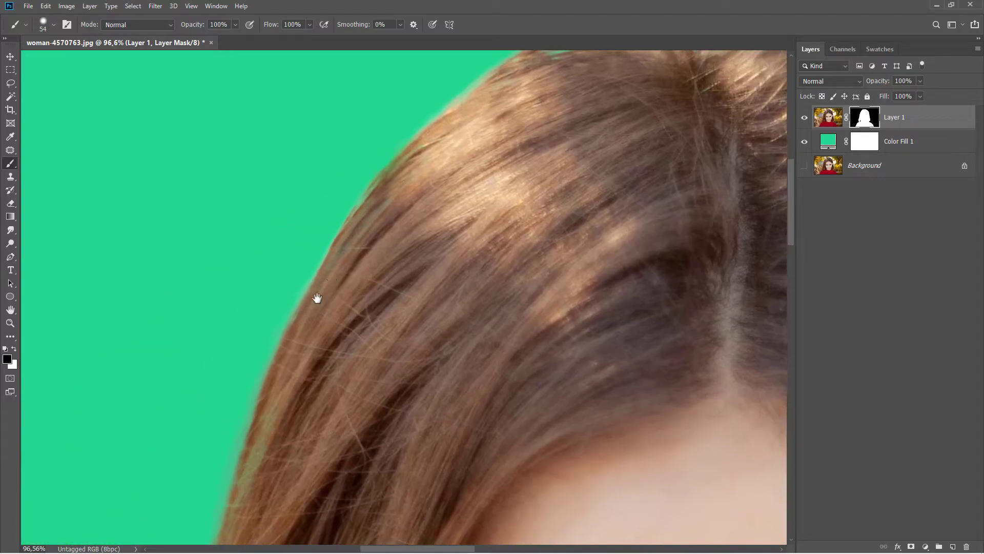
drag(319, 296, 285, 305)
scroll(286, 306, down, 3)
scroll(362, 194, down, 5)
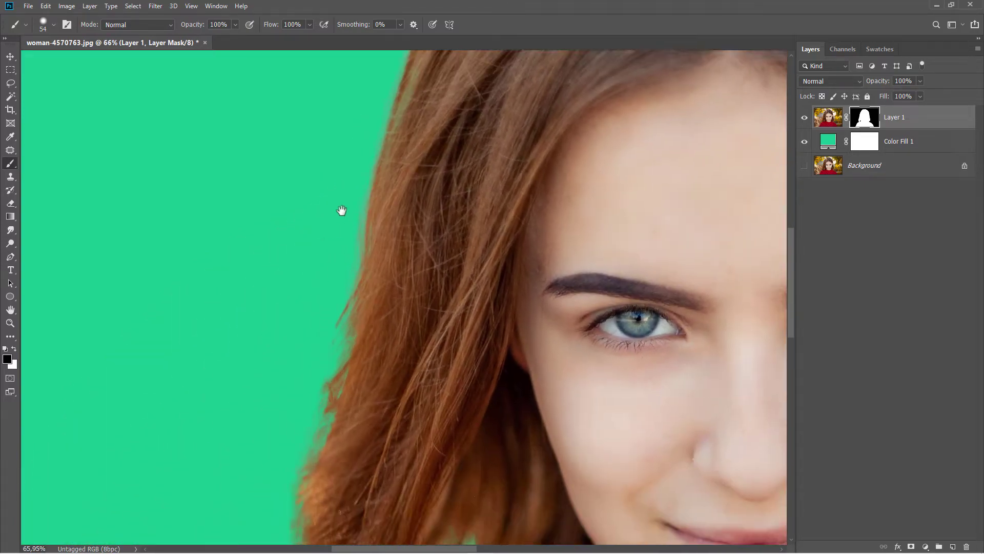
scroll(356, 143, down, 1)
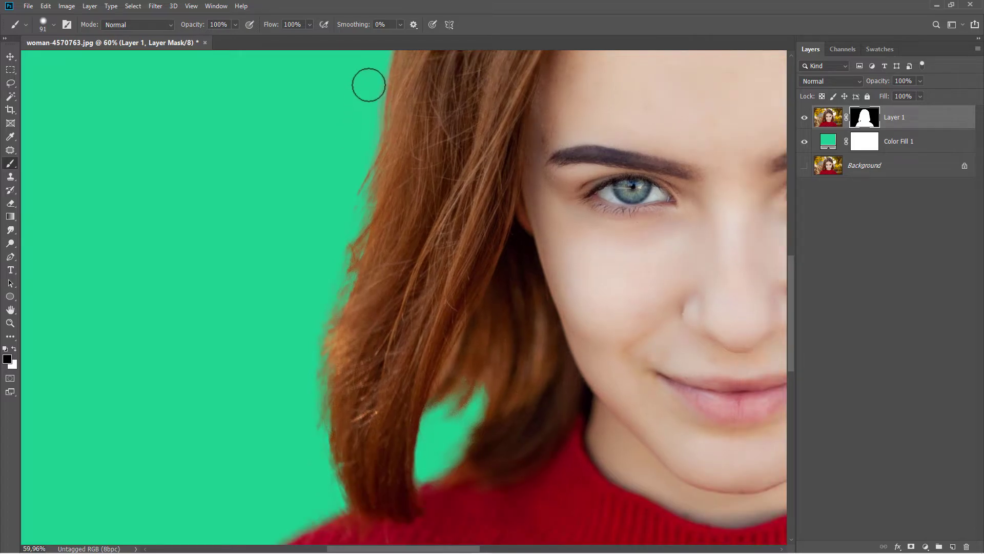
mouse_move(364, 138)
mouse_down()
mouse_move(310, 360)
mouse_move(325, 493)
mouse_up()
scroll(347, 238, down, 1)
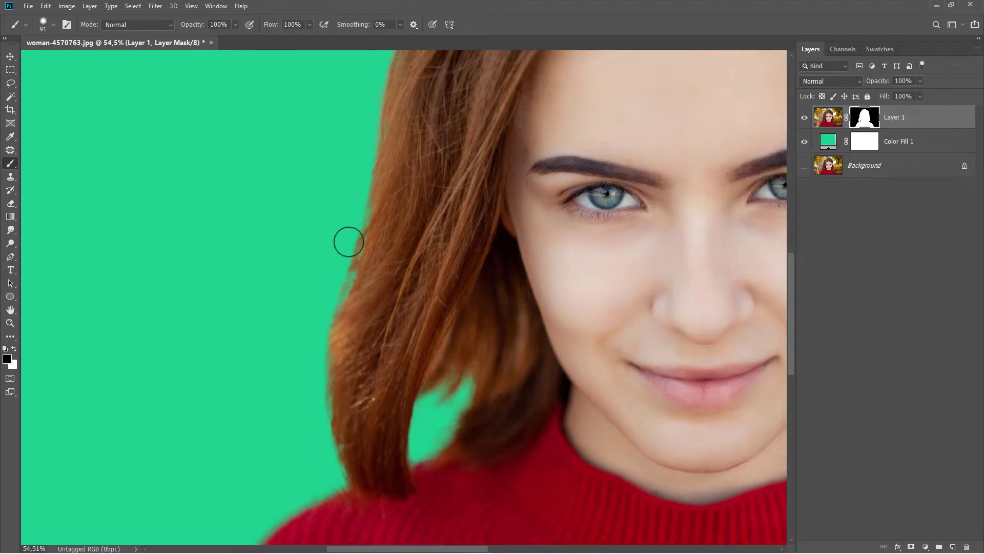
mouse_move(364, 93)
mouse_down()
mouse_move(357, 204)
mouse_move(323, 319)
mouse_move(315, 398)
mouse_up()
scroll(325, 362, down, 3)
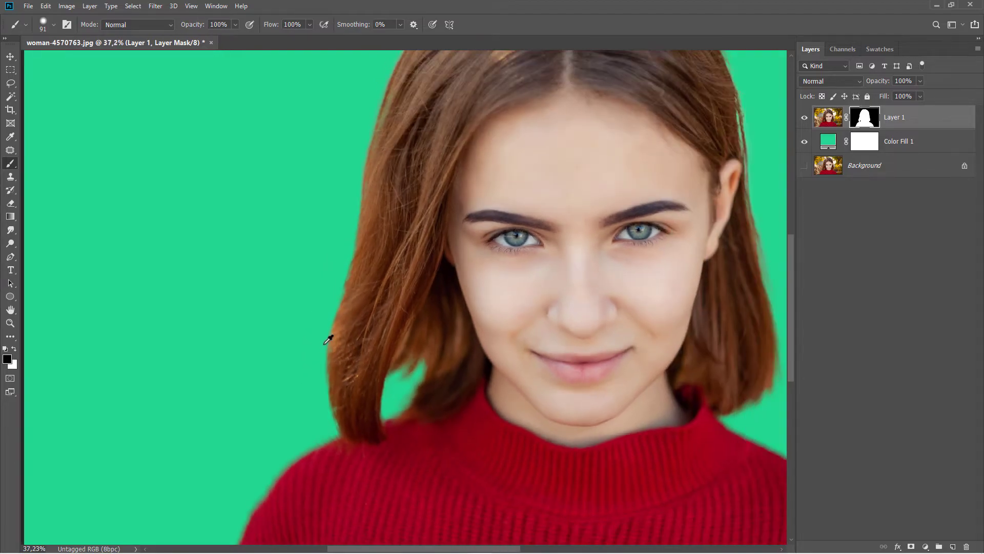
scroll(323, 344, down, 1)
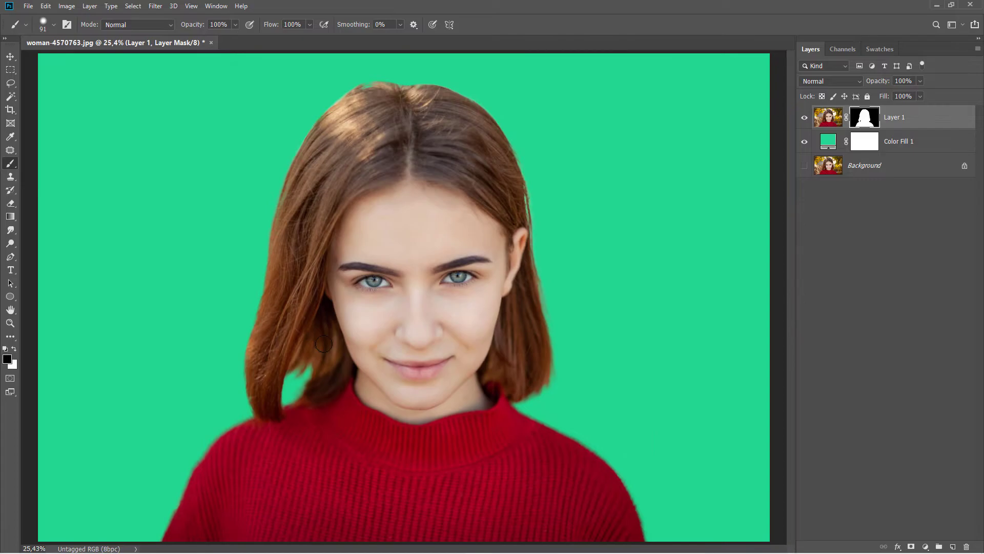
Step: Merge the cutout with the green fill layer, duplicate it, and rename the copy 'line art'
click(907, 119)
key(v)
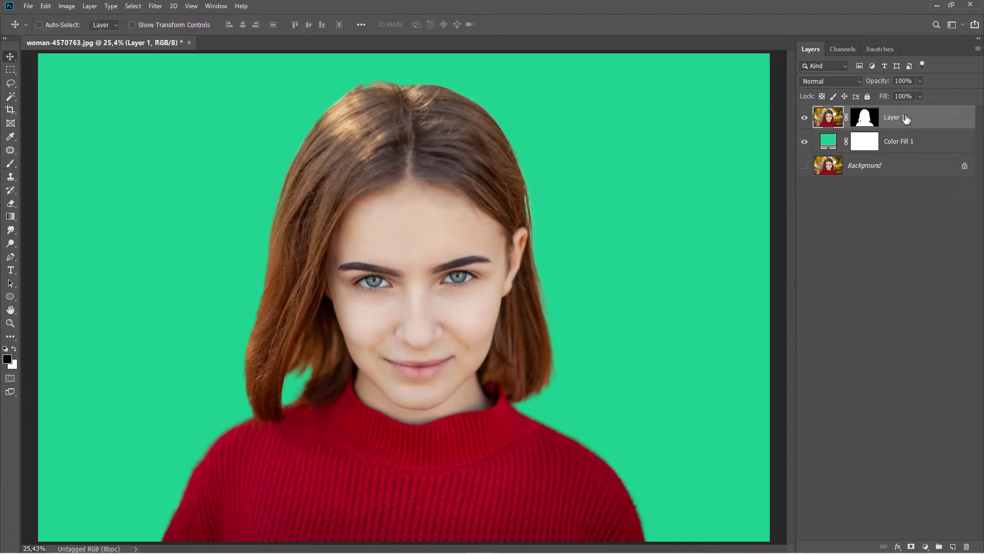
shift+click(907, 140)
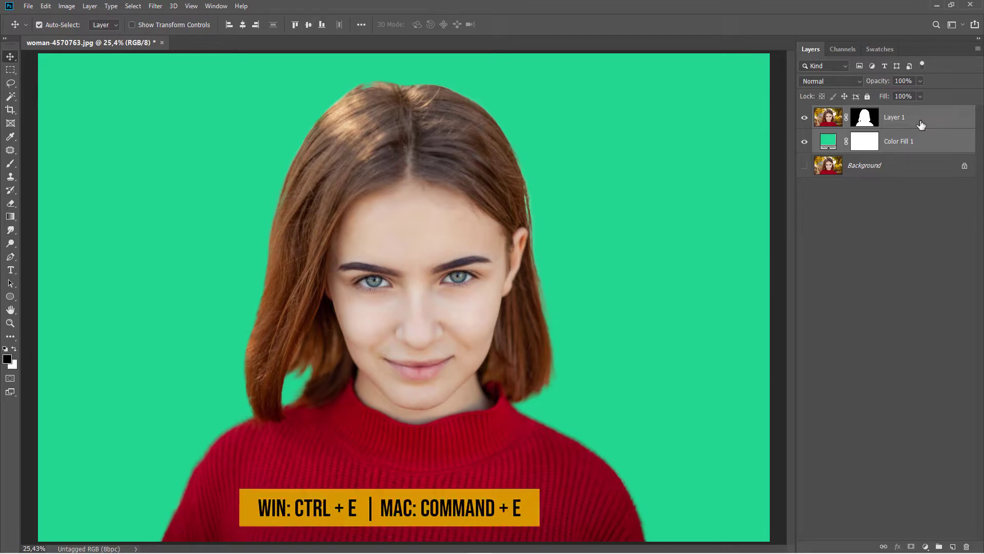
key(ctrl+e)
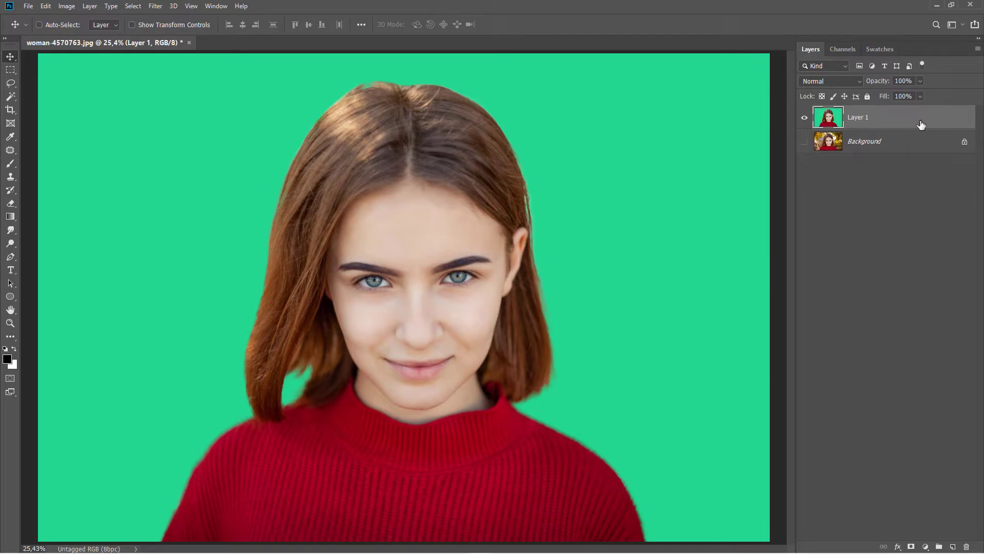
key(ctrl+j)
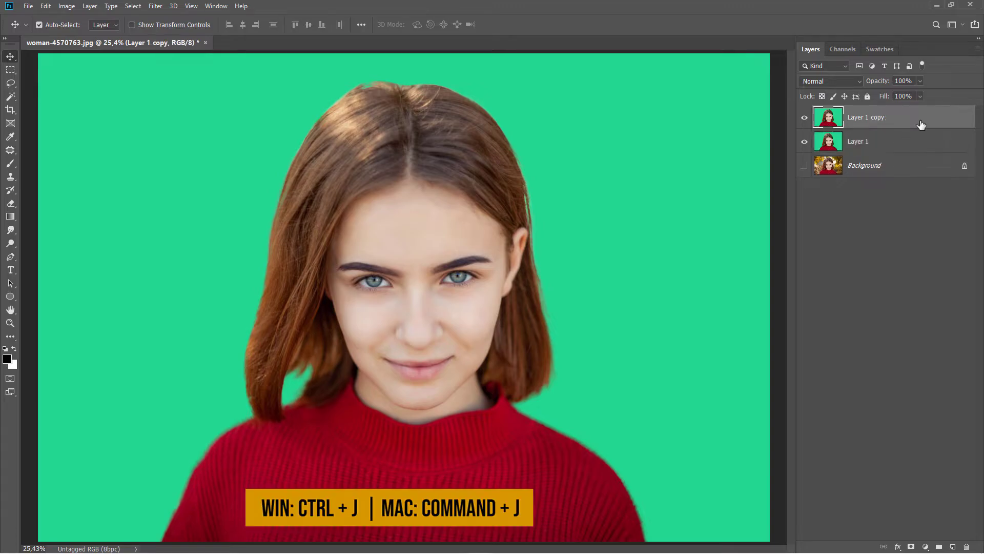
double_click(879, 117)
key(BackSpace)
text(line art)
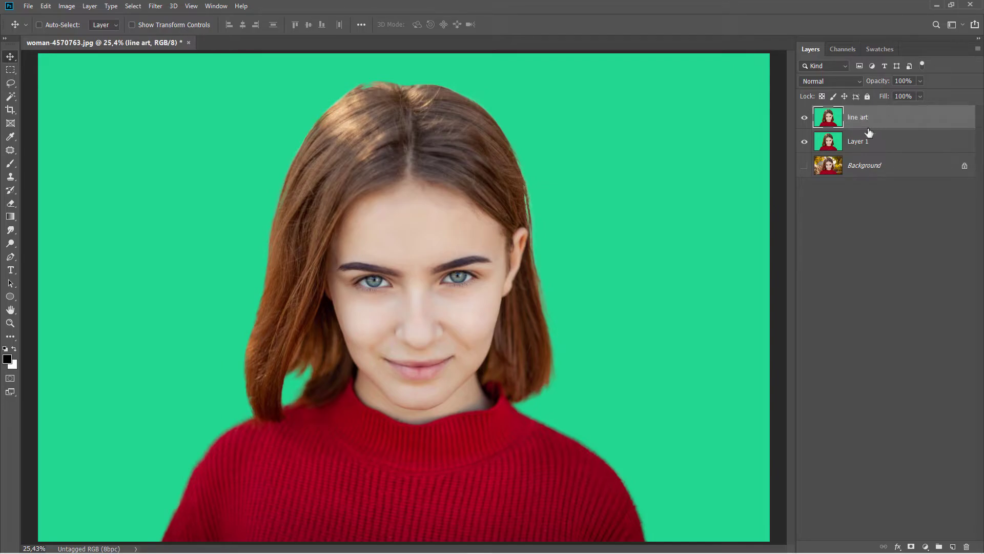
Step: Rename the original layer 'cartoon' and convert both layers to Smart Objects
double_click(858, 142)
text(d)
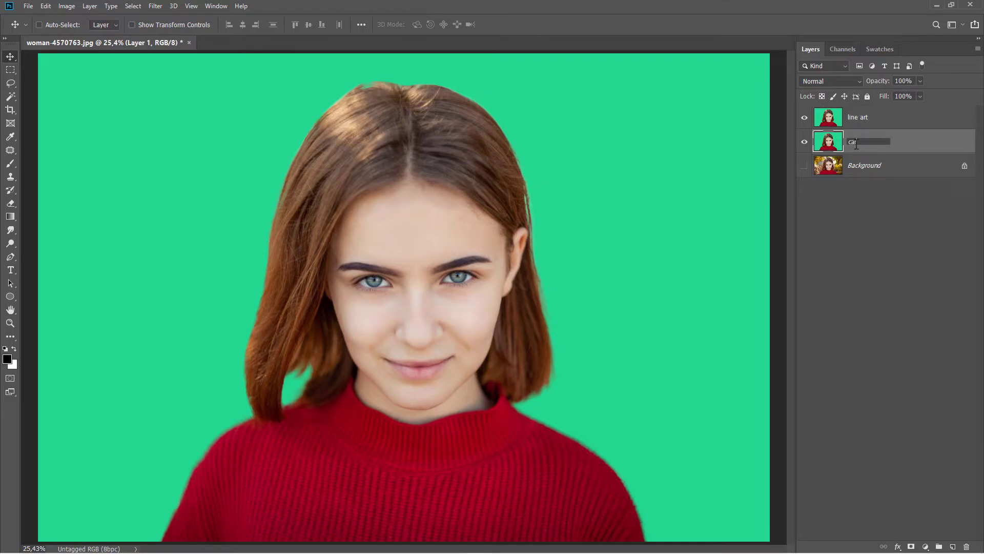
key(Return)
right_click(880, 148)
click(826, 261)
click(886, 127)
right_click(886, 127)
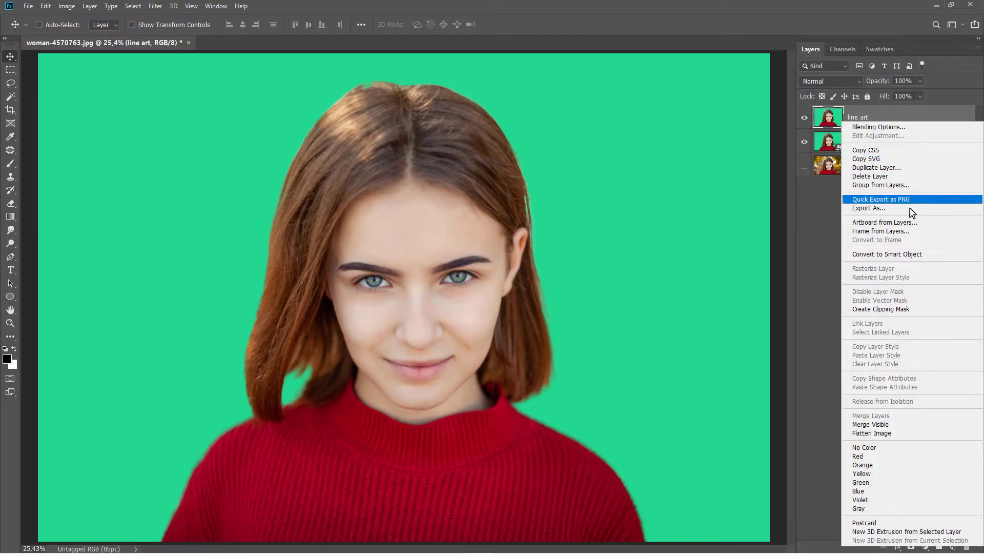
click(908, 253)
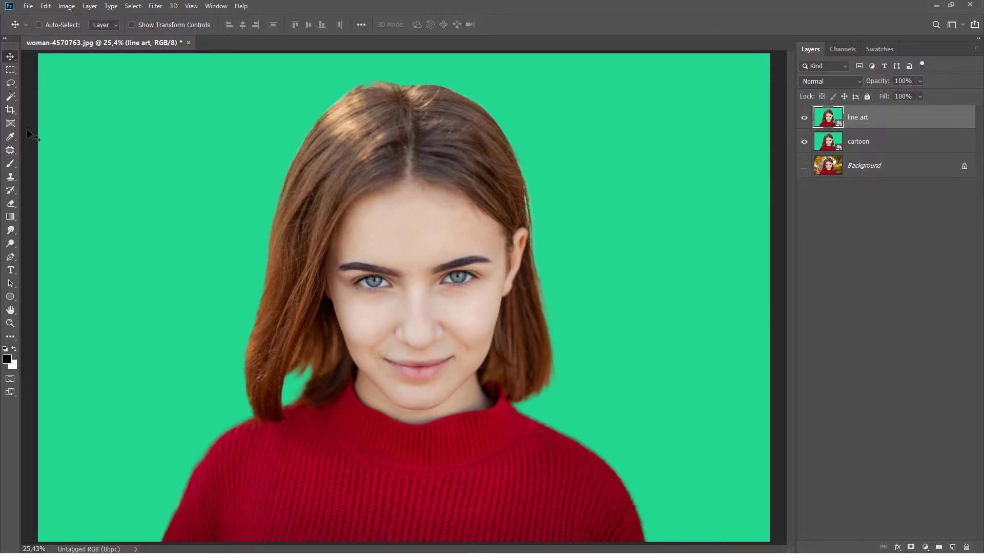
Step: Crop equally from both sides to a near-square frame
click(11, 110)
scroll(466, 222, down, 1)
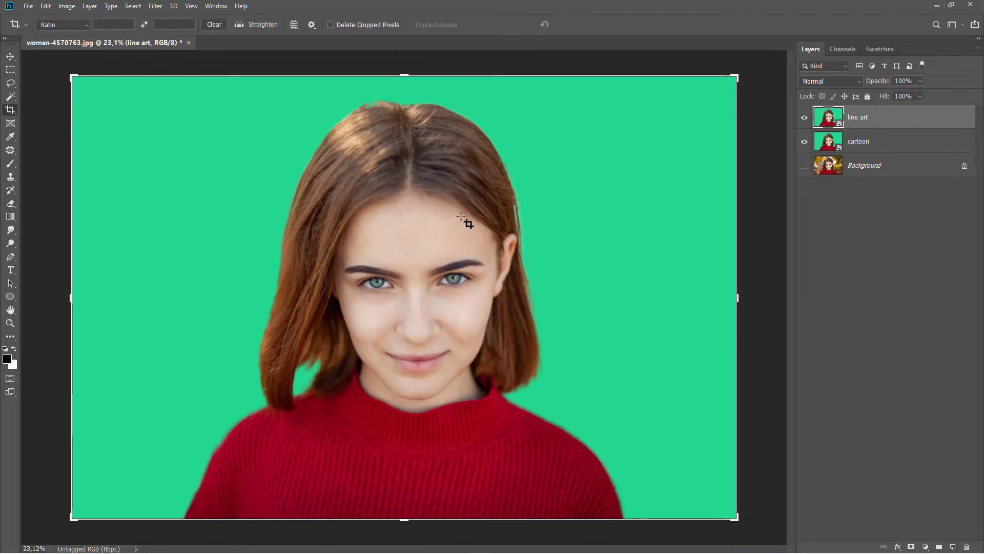
drag(738, 298, 637, 315)
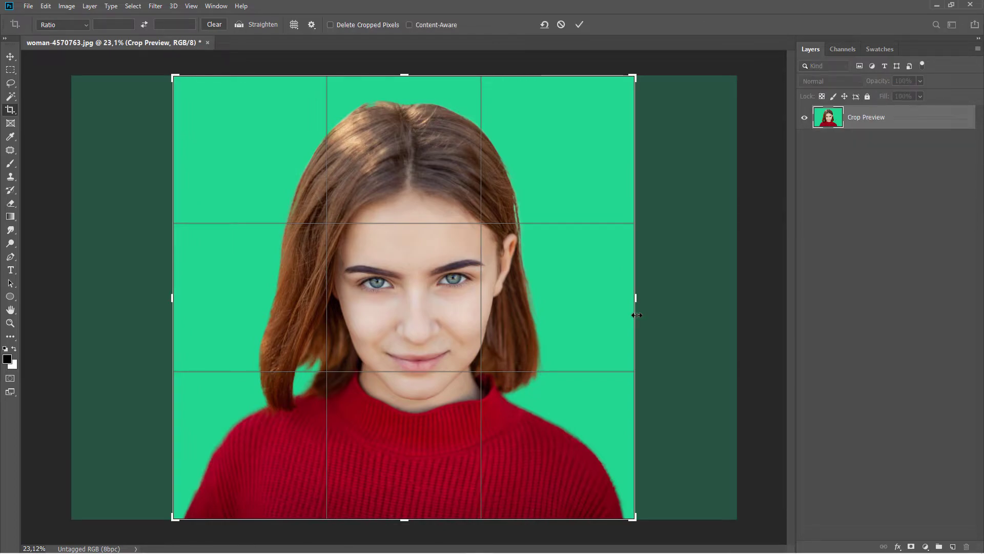
key(Return)
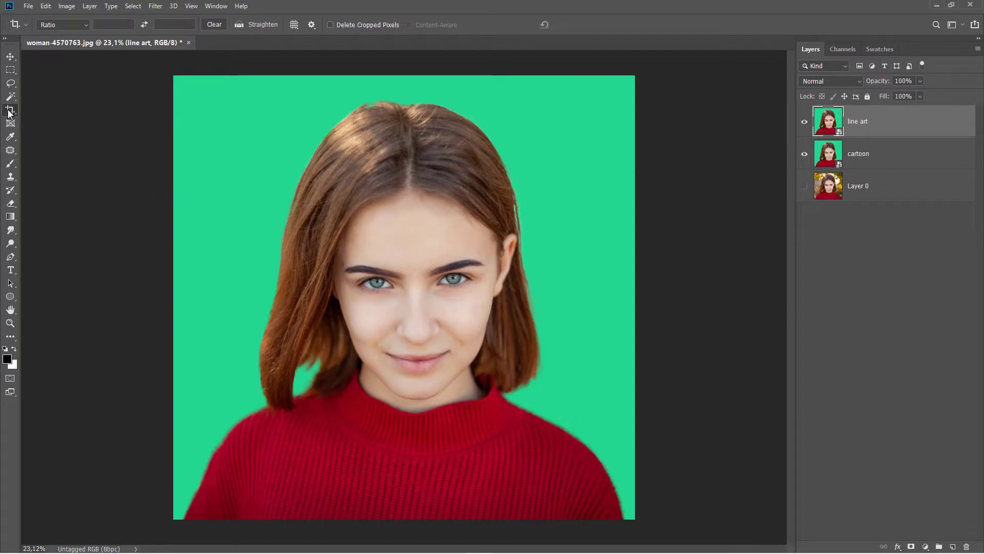
click(10, 56)
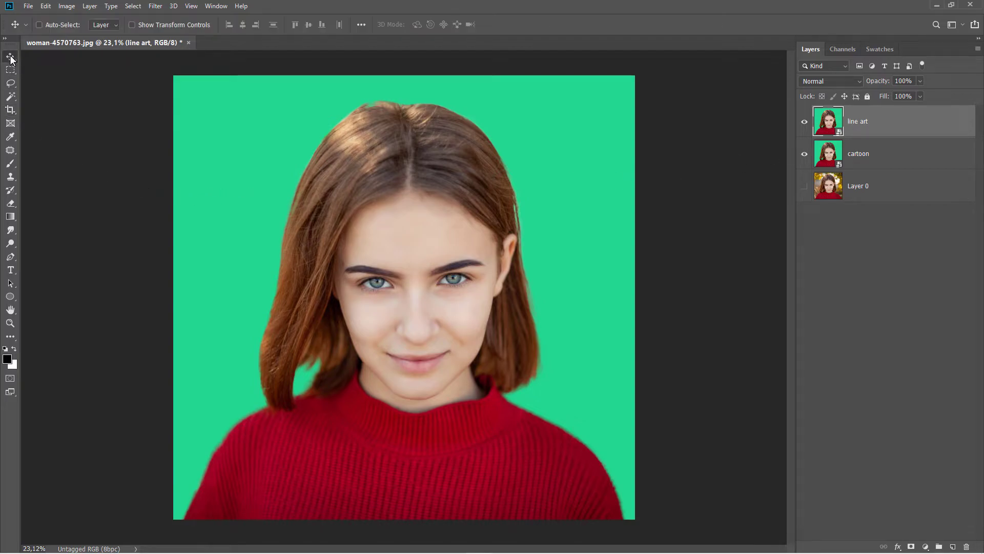
Step: Resize the image to 1000 px wide at 100 pixels/inch
click(51, 6)
mouse_move(66, 6)
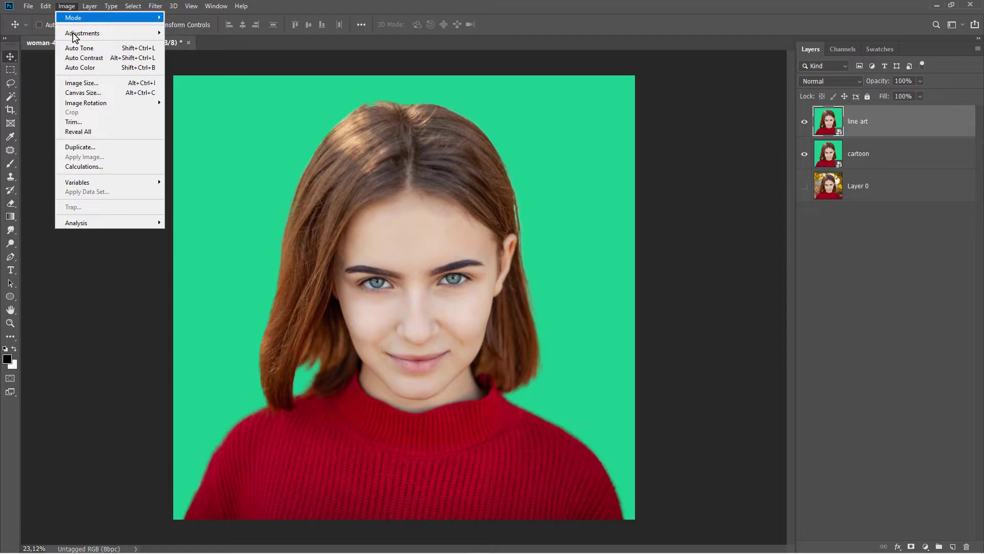
click(93, 83)
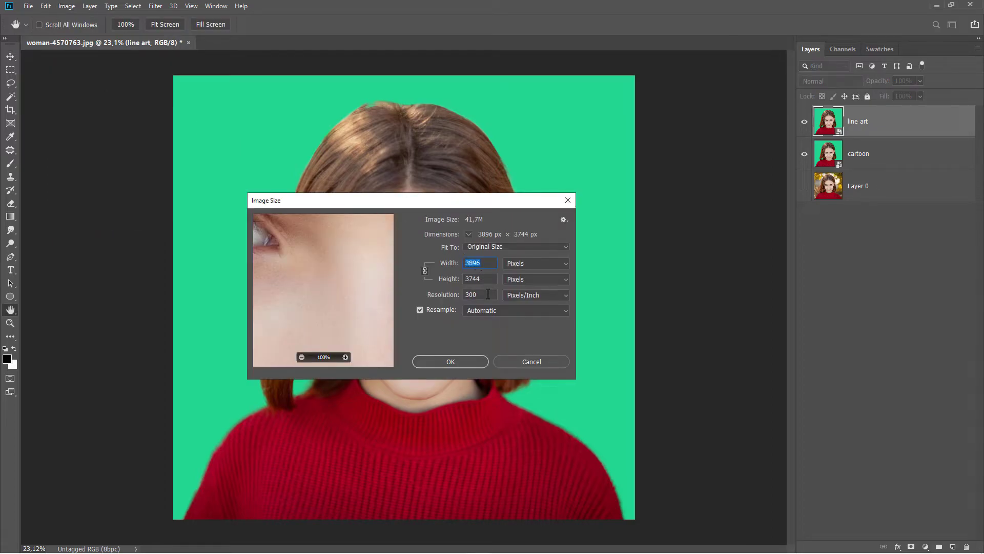
drag(488, 295, 460, 297)
text(100)
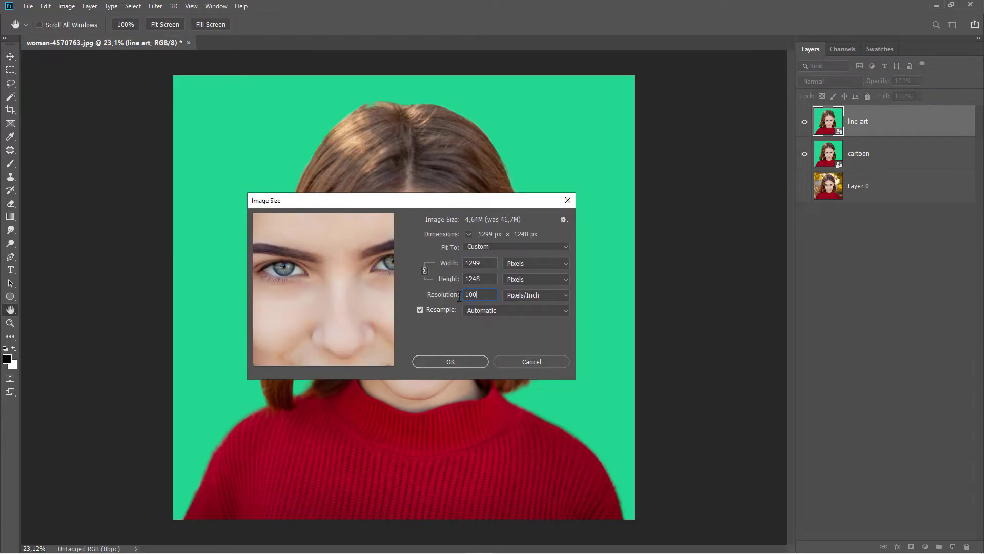
double_click(476, 264)
text(1000)
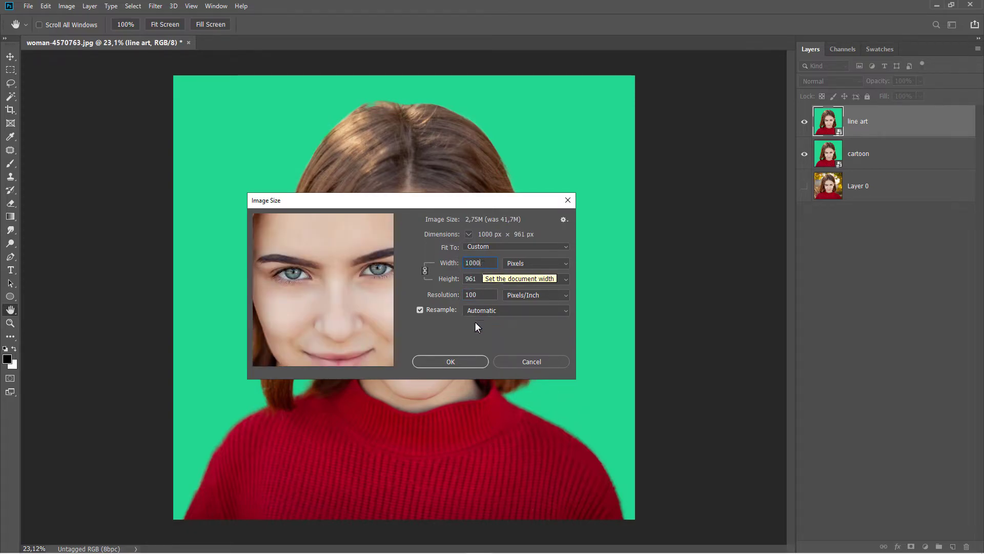
click(458, 361)
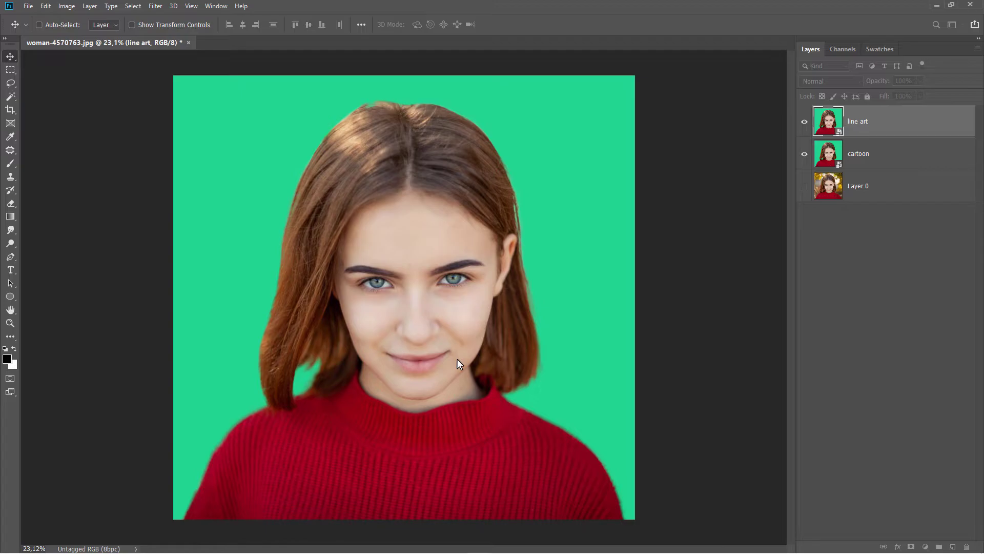
key(ctrl+0)
Step: Apply Filter Gallery's Poster Edges to line art with thickness 0, intensity 10, posterization 0
key(ctrl)
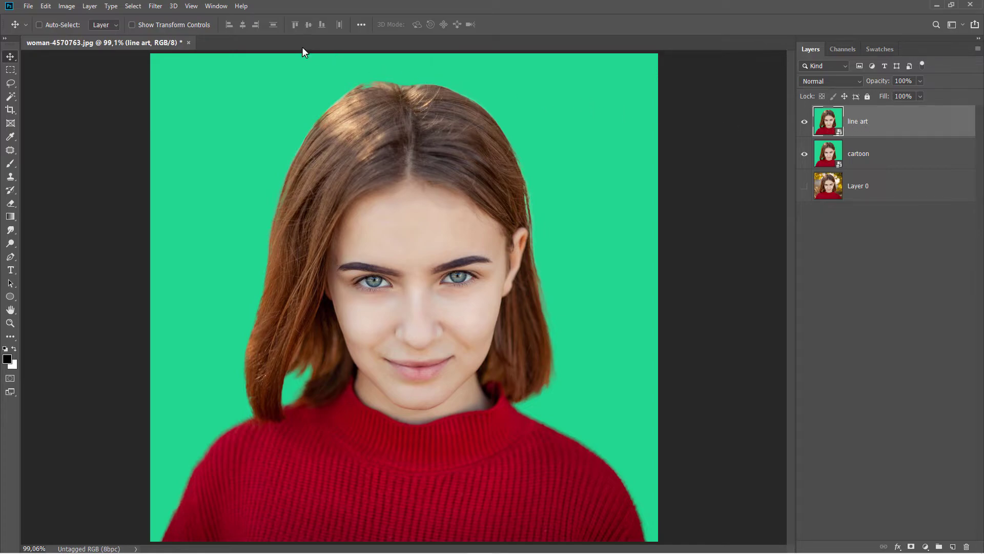
click(156, 6)
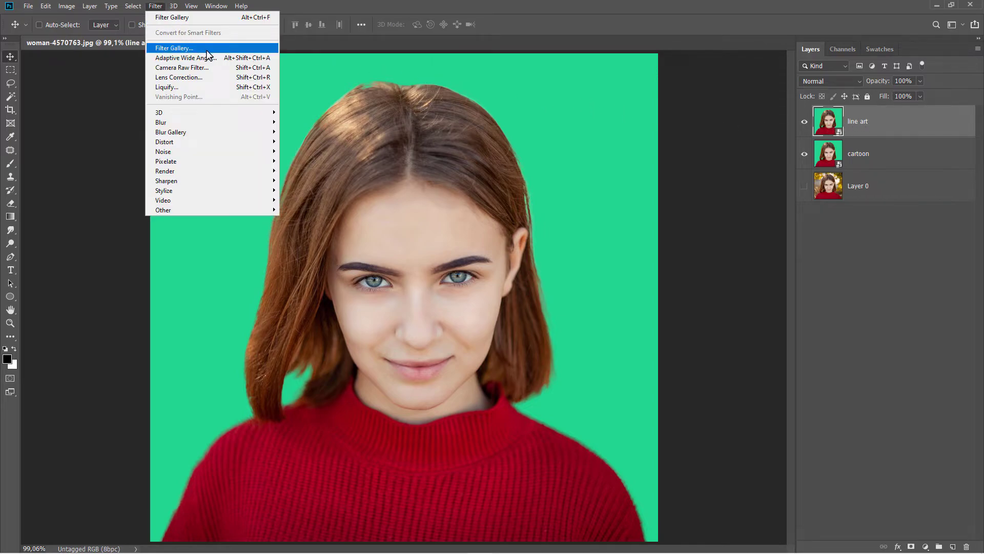
click(185, 48)
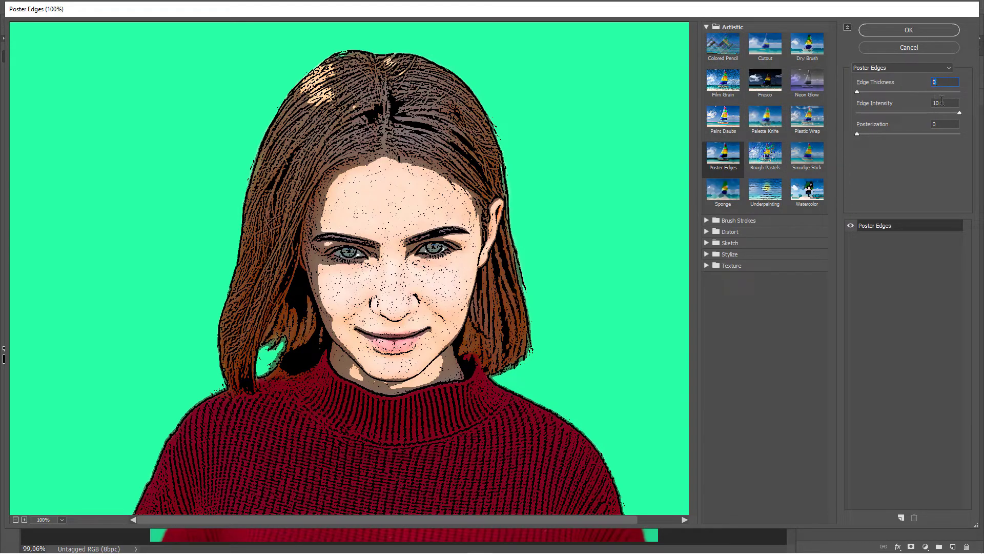
click(945, 124)
double_click(945, 124)
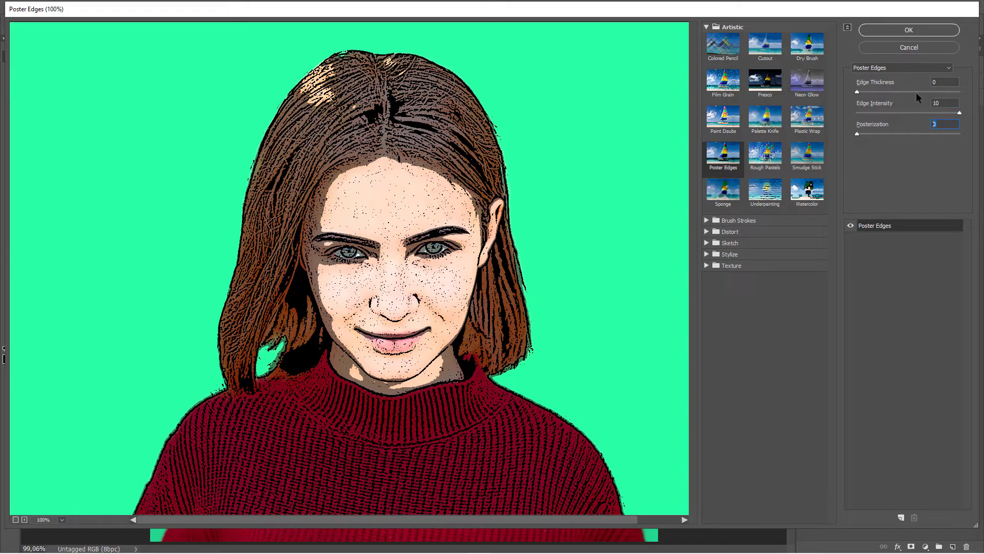
click(908, 30)
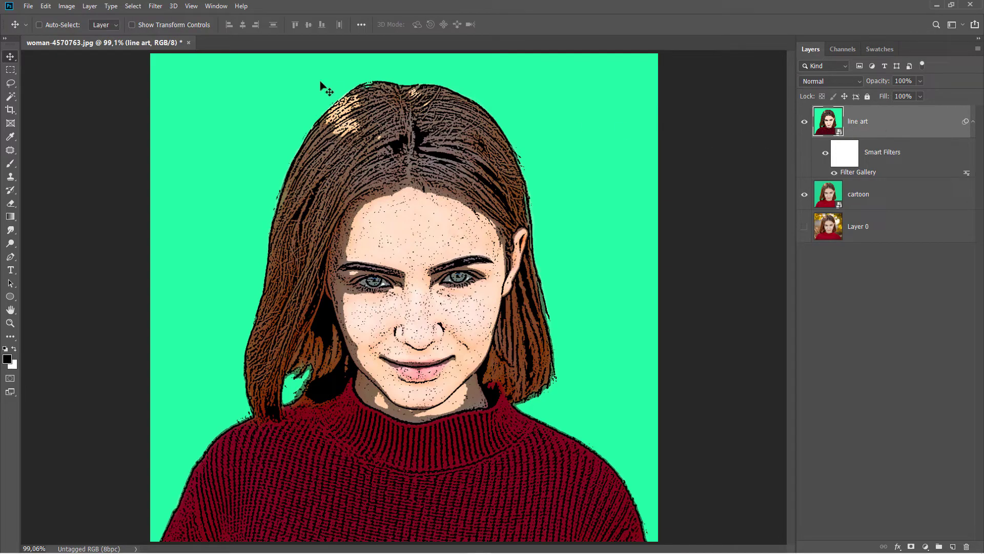
Step: Apply a Threshold to line art, lowering the level to reveal detailed black lines
click(67, 6)
mouse_move(82, 33)
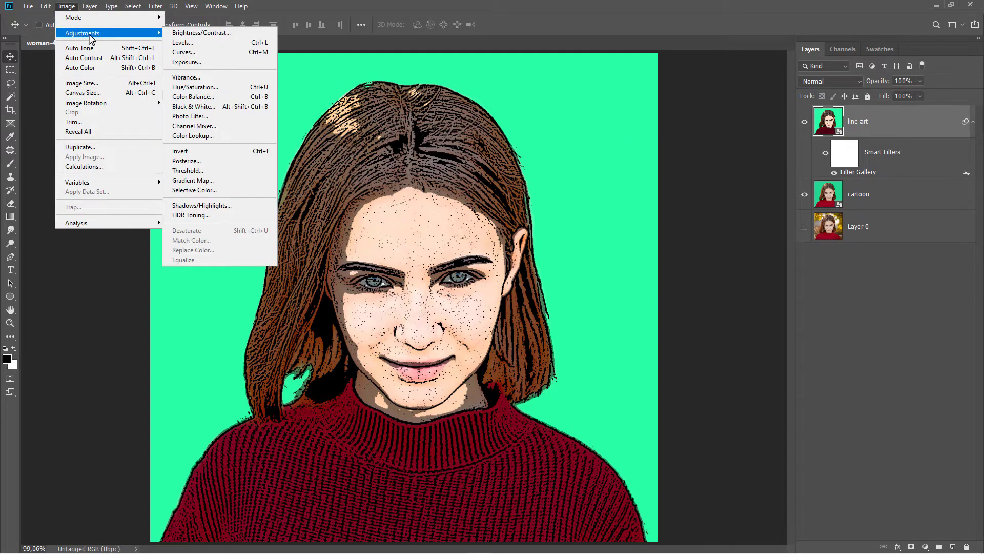
click(229, 172)
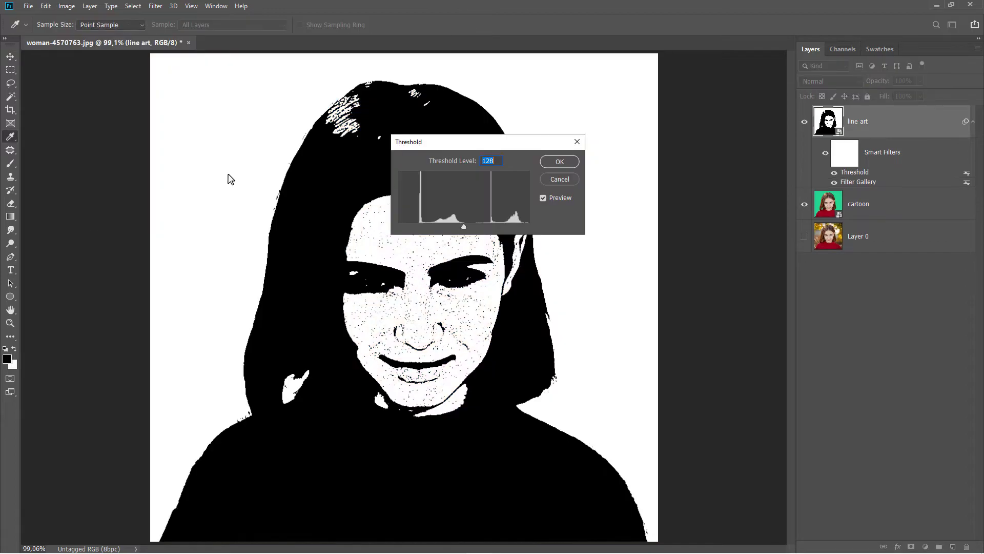
double_click(484, 162)
drag(463, 226, 418, 227)
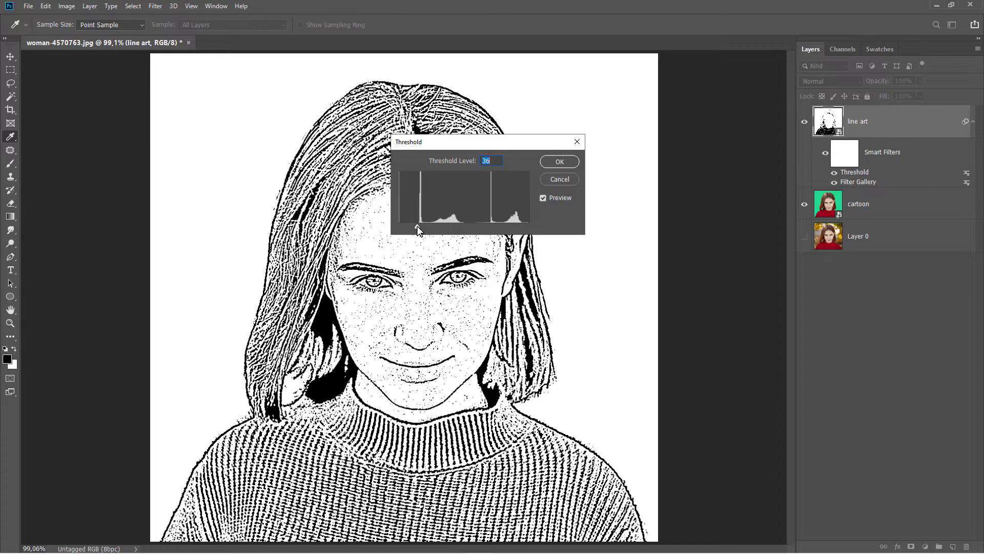
click(542, 198)
click(559, 163)
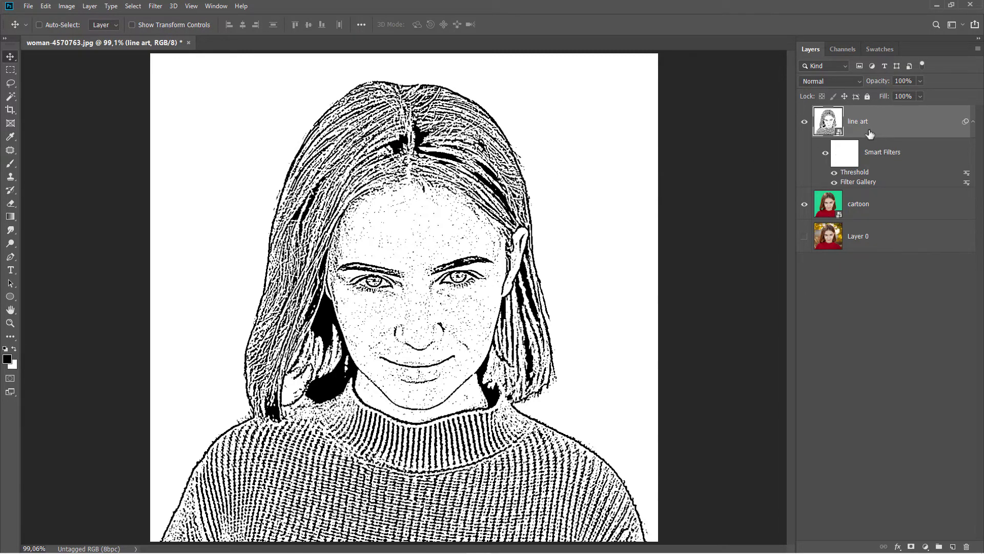
Step: Add an Oil Paint filter with stylization 5,0 and cleanliness 3,0 to line art
click(155, 6)
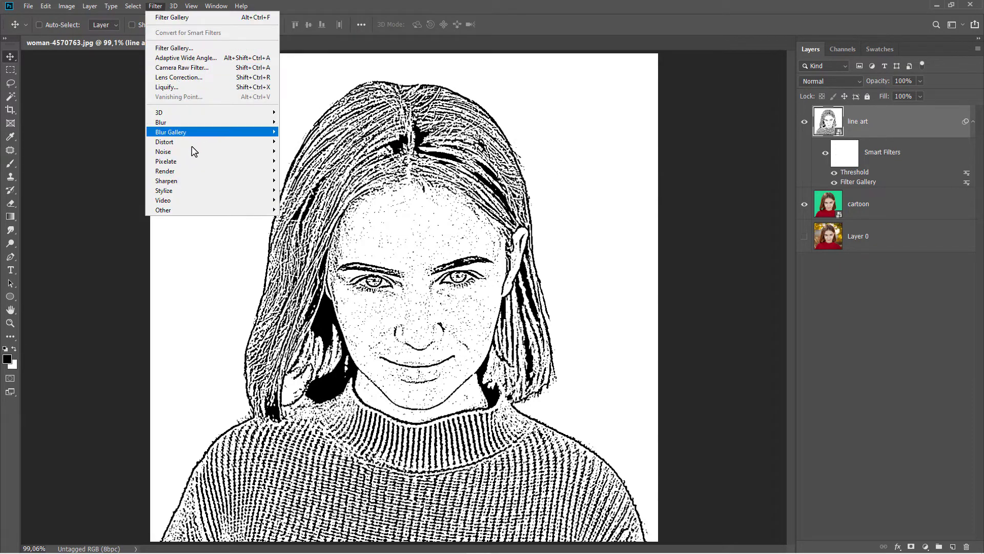
mouse_move(164, 190)
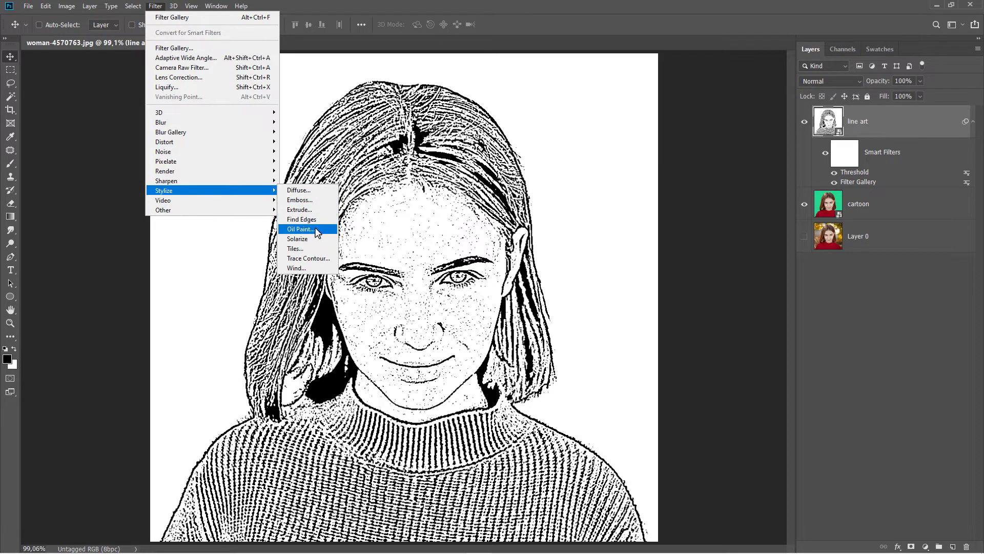
click(301, 229)
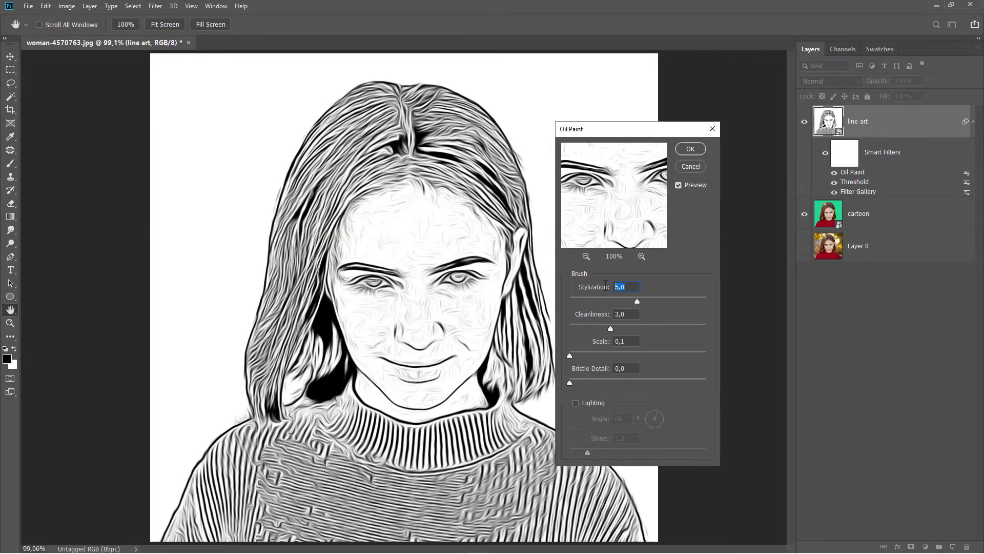
key(Tab)
key(Tab)
key(Tab)
click(690, 149)
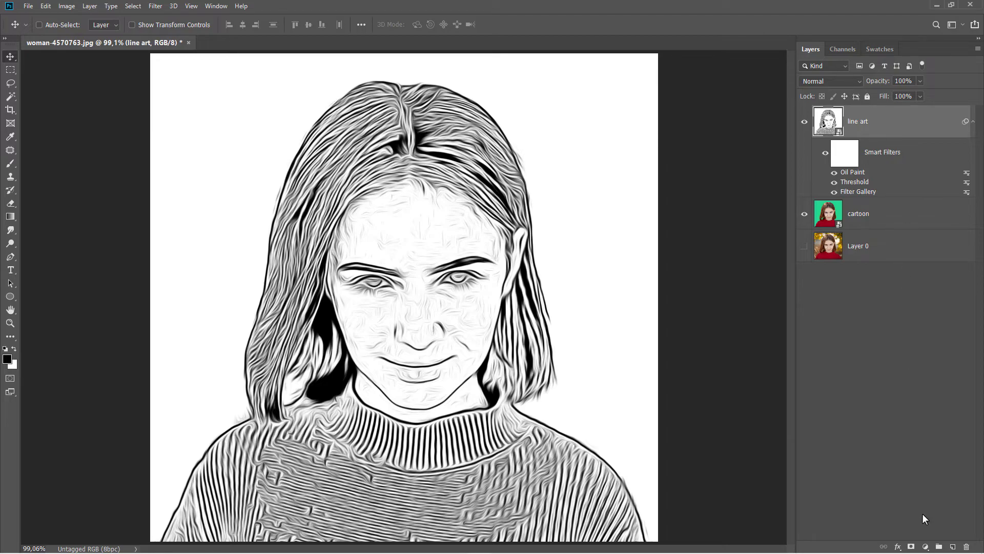
click(926, 547)
Step: Clip a Levels adjustment to the line art with input black 99 and white 161
click(918, 404)
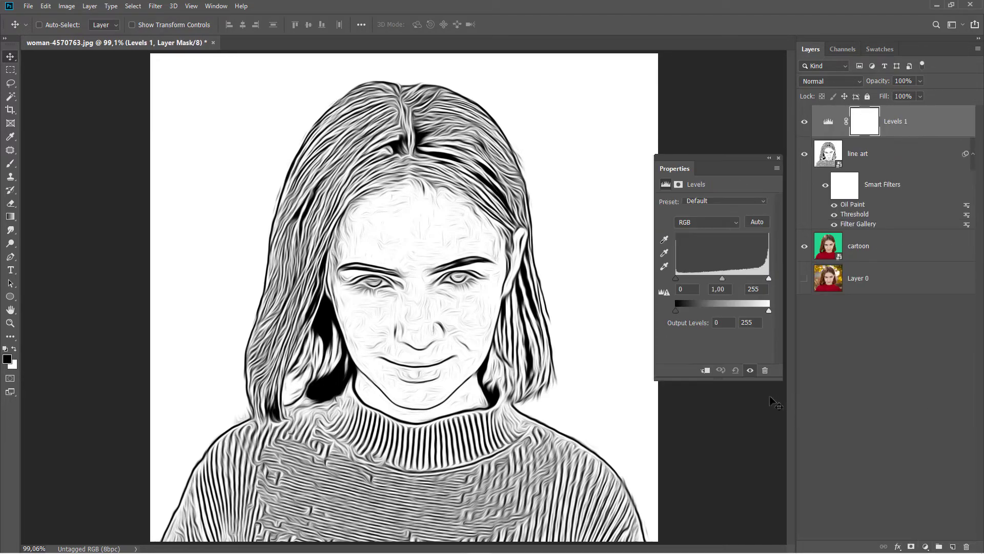
click(706, 370)
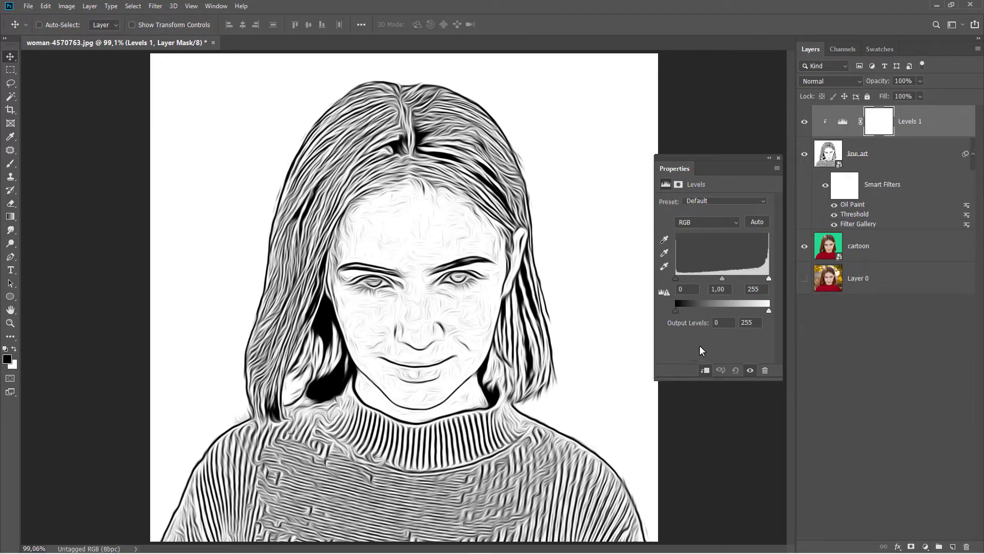
drag(676, 279, 703, 279)
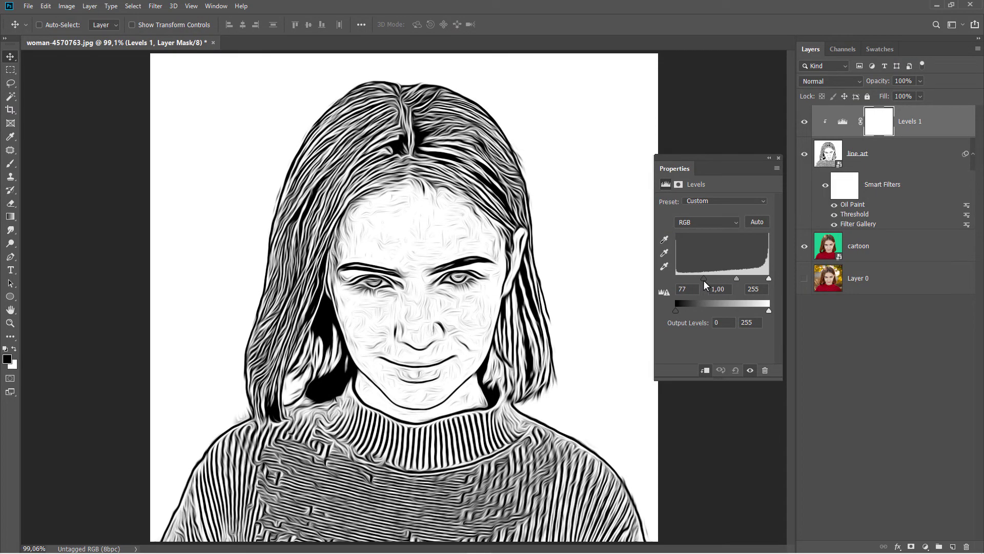
drag(769, 278, 733, 278)
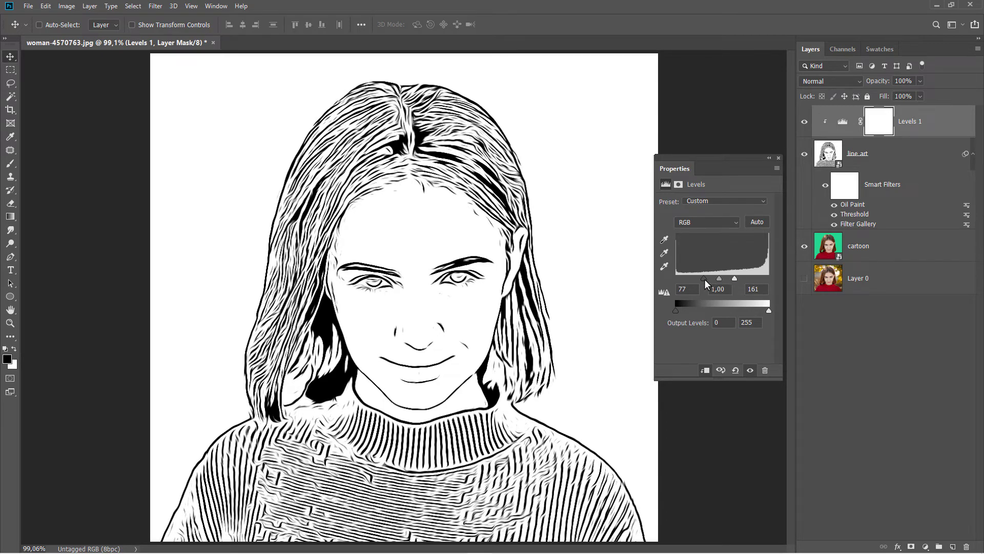
drag(704, 279, 711, 279)
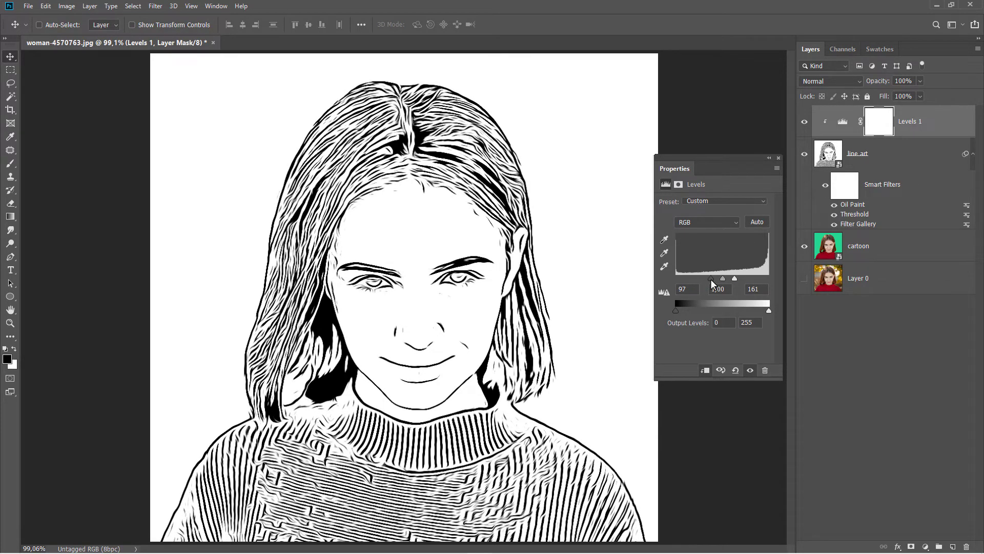
click(779, 157)
click(803, 123)
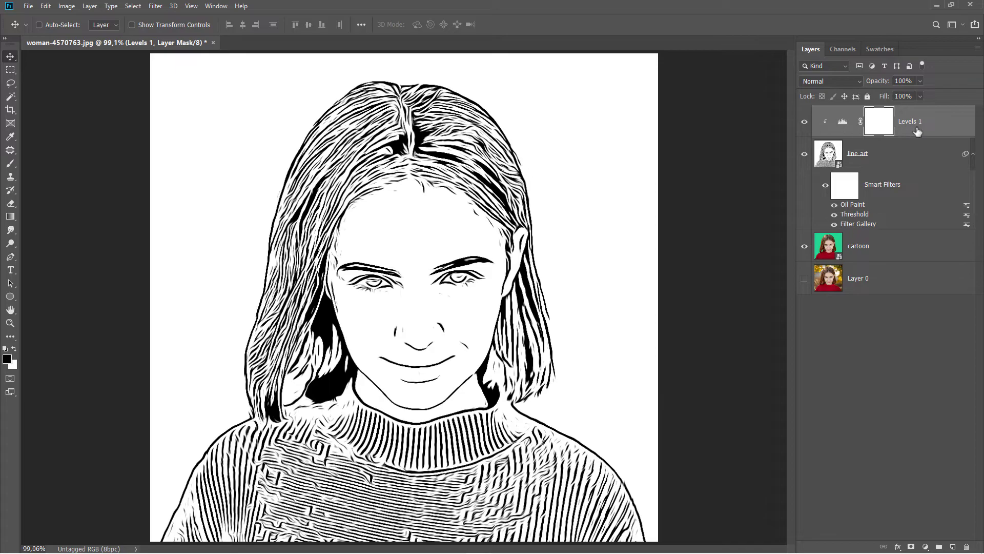
click(919, 131)
Step: Switch the line art layer's blend mode to Multiply so the cartoon colours show beneath
click(881, 161)
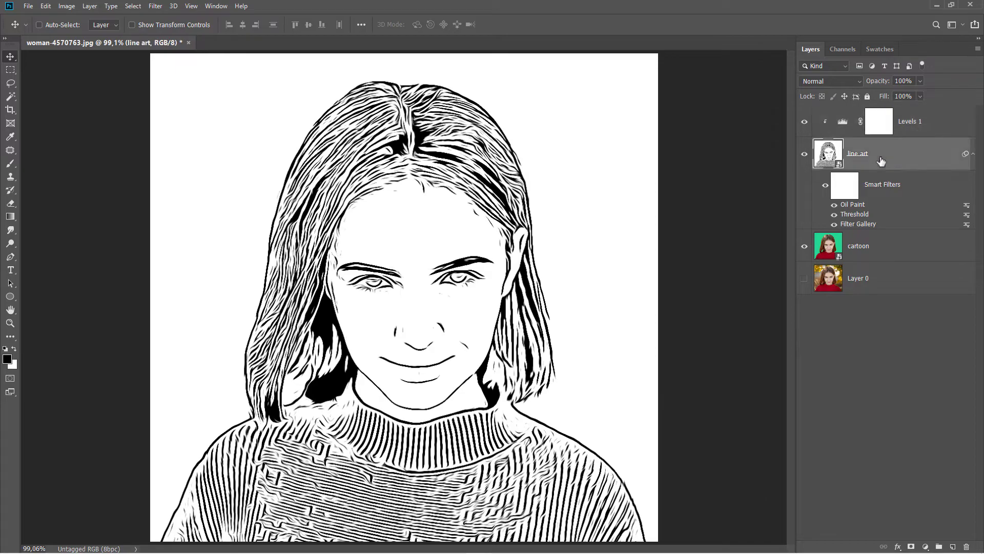
click(824, 75)
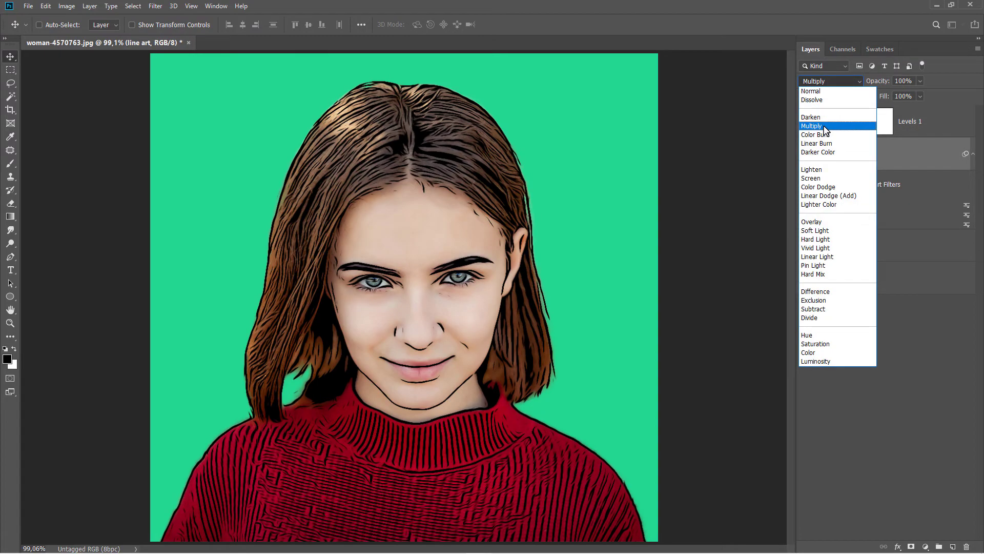
click(825, 127)
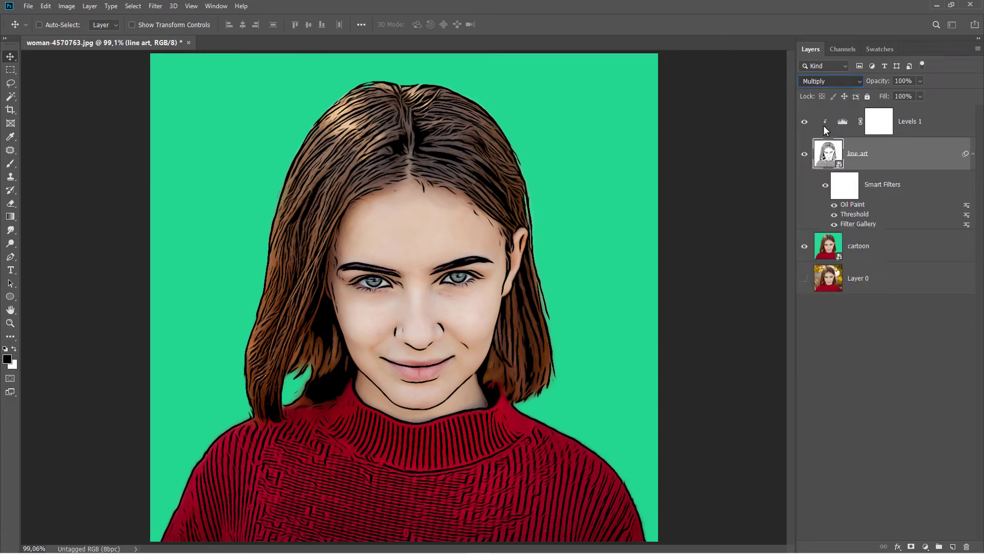
click(805, 157)
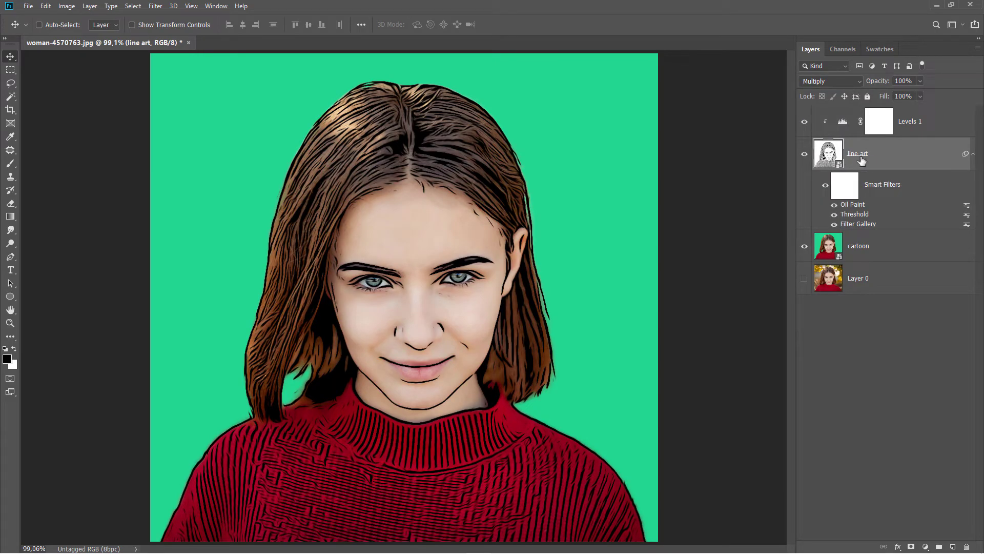
click(889, 253)
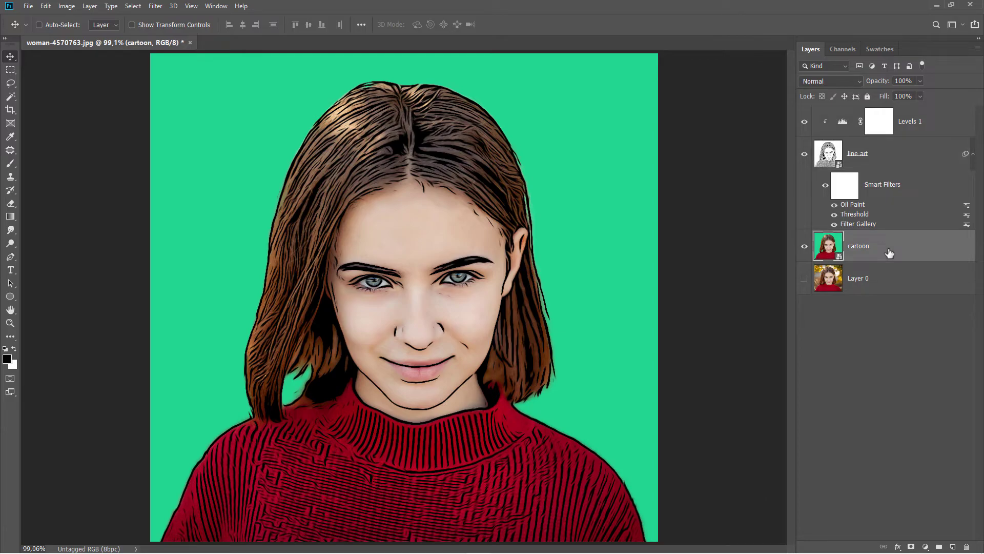
click(156, 6)
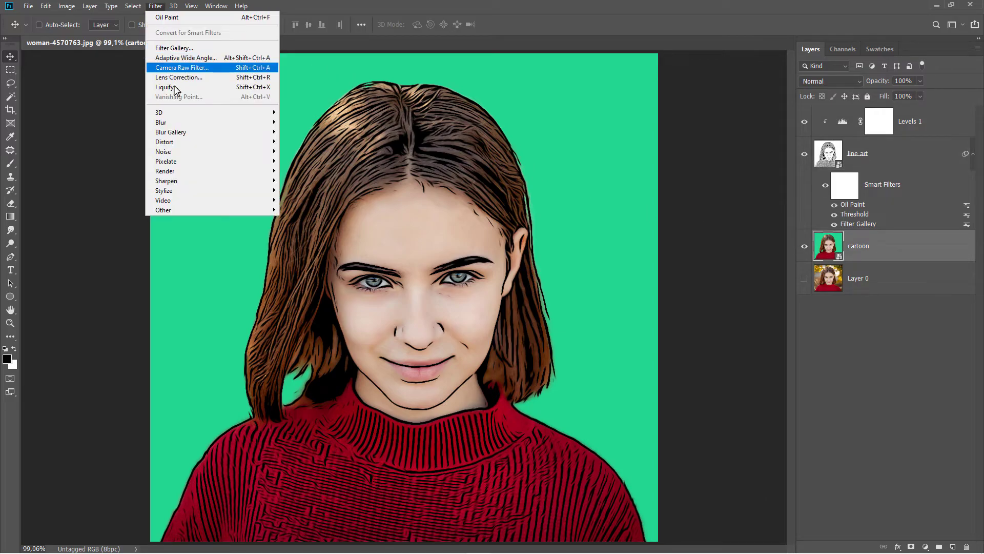
mouse_move(161, 122)
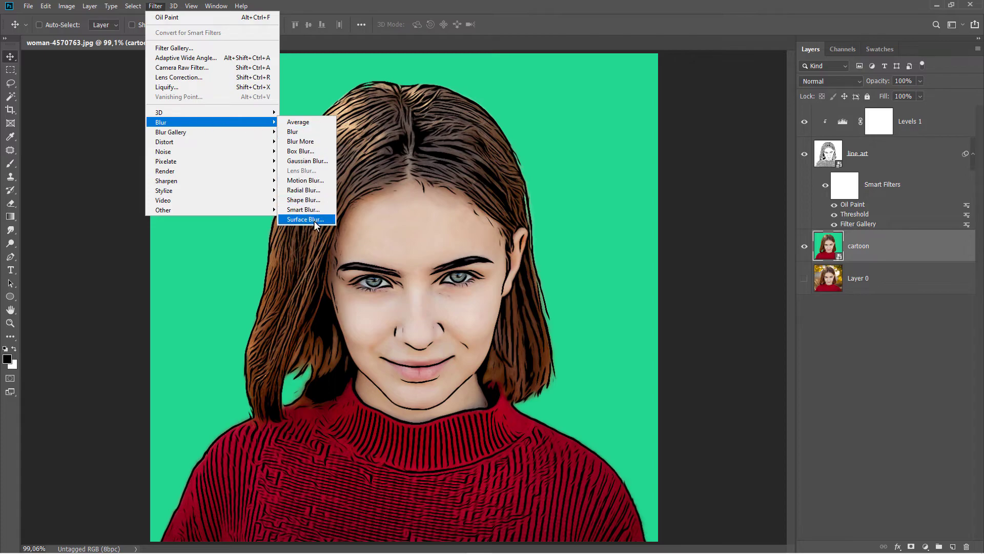
Step: Apply Surface Blur to the cartoon layer with radius 20 and threshold 10
click(306, 220)
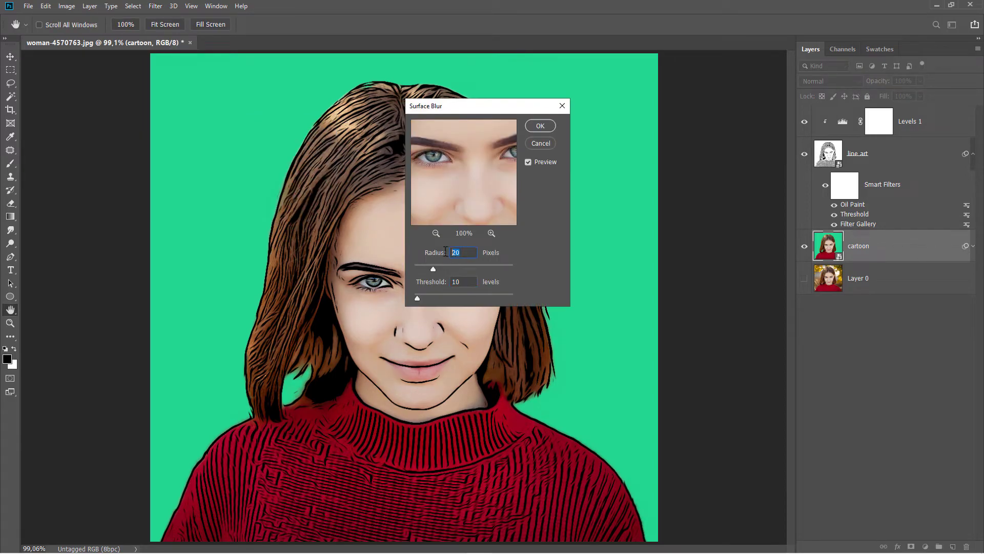
click(468, 282)
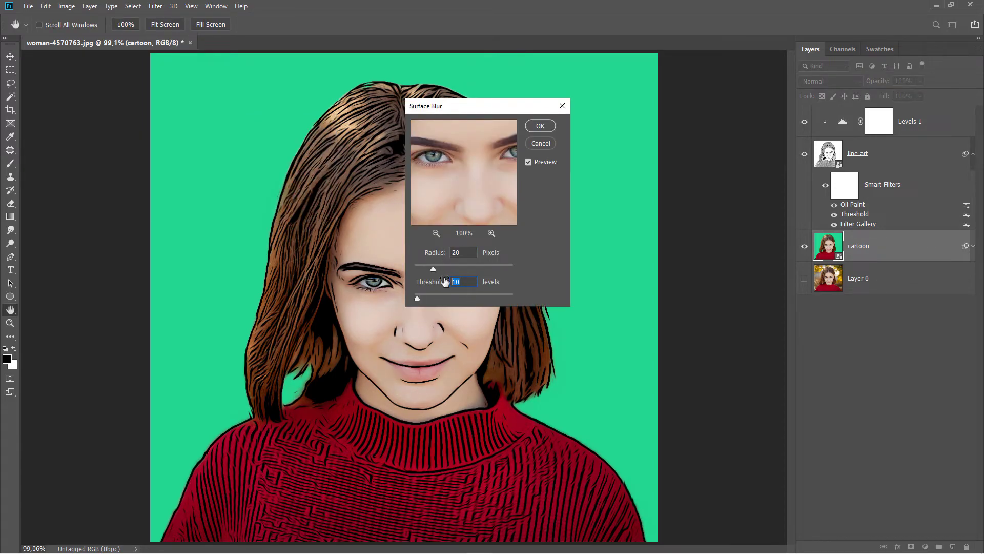
click(436, 233)
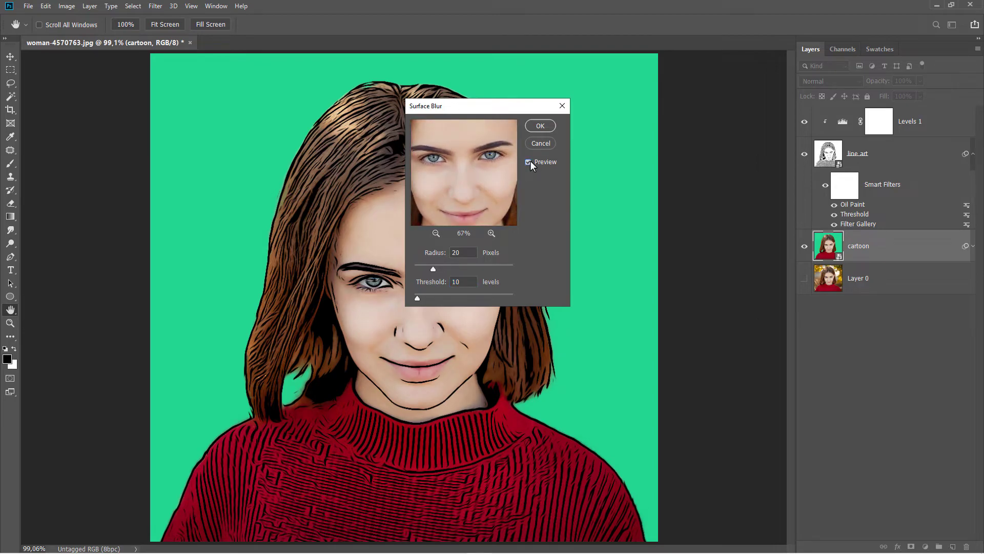
click(541, 123)
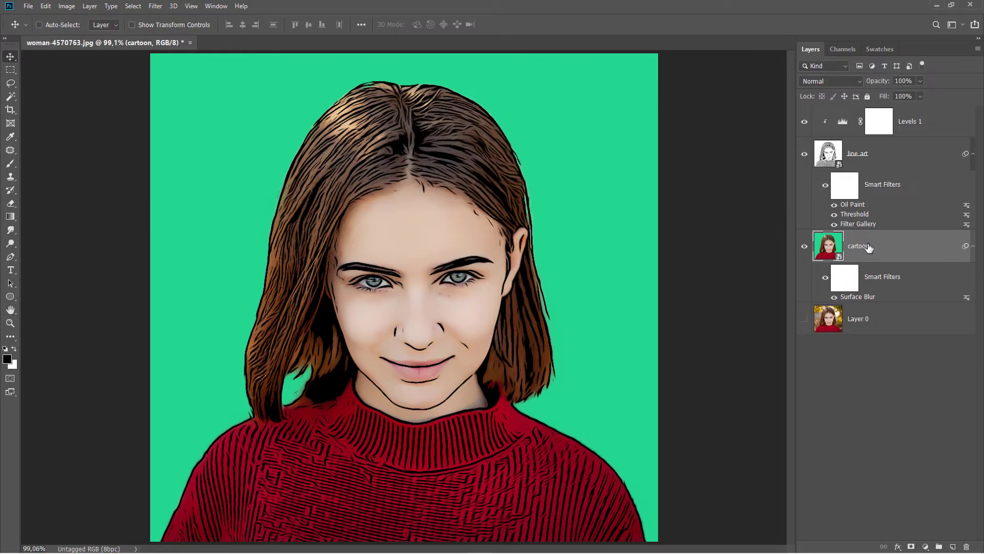
click(159, 7)
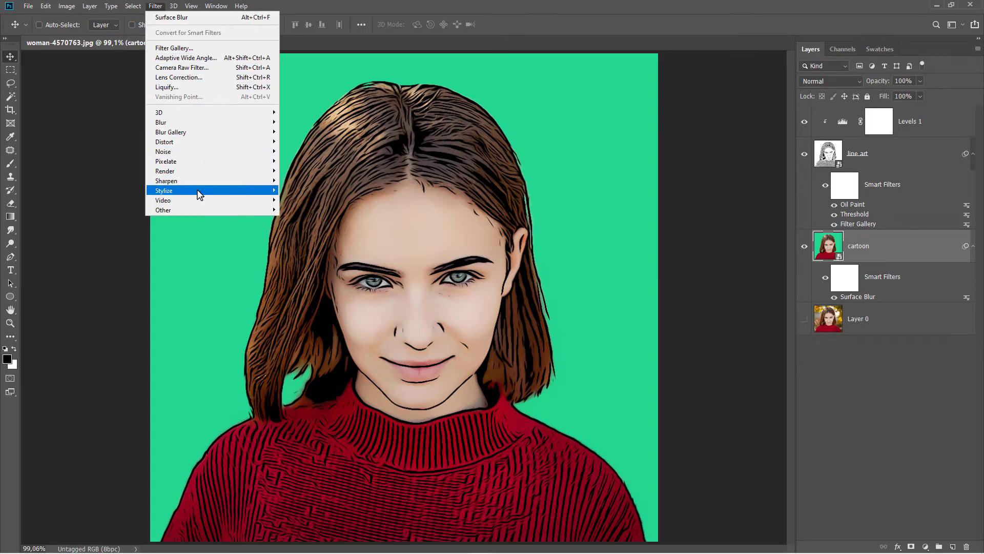
Step: Add Oil Paint and Cutout (levels 4, simplicity 4, fidelity 2) filters to the cartoon layer
mouse_move(165, 191)
click(319, 231)
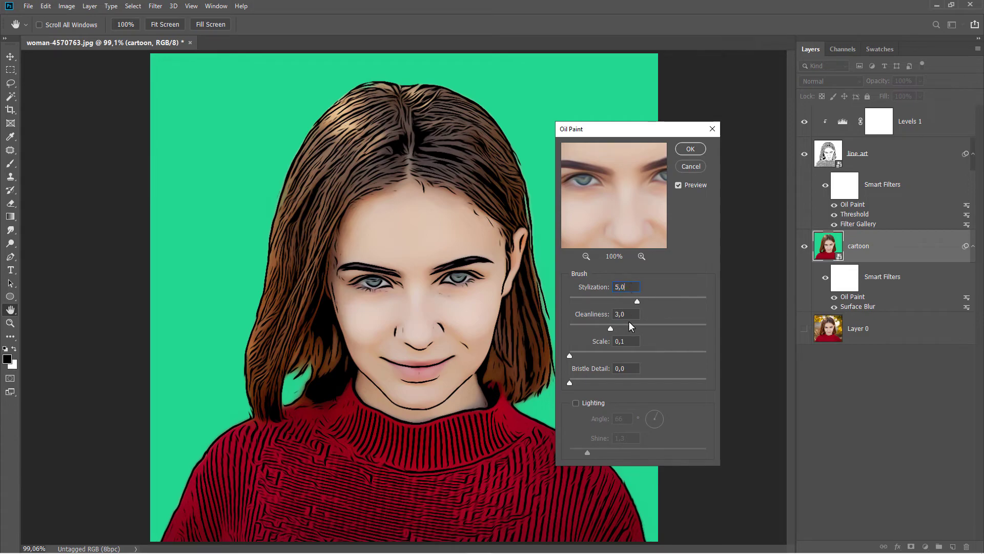
click(690, 150)
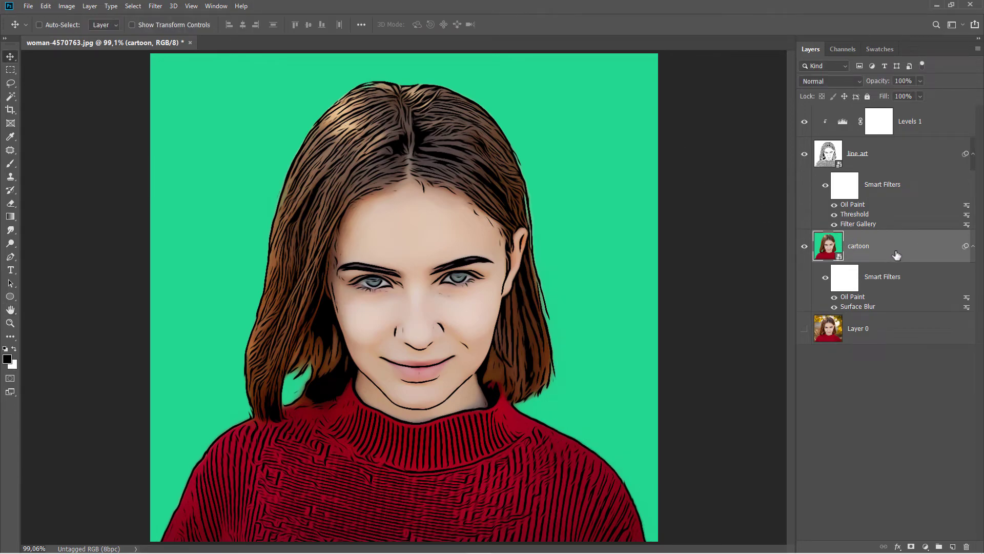
click(156, 7)
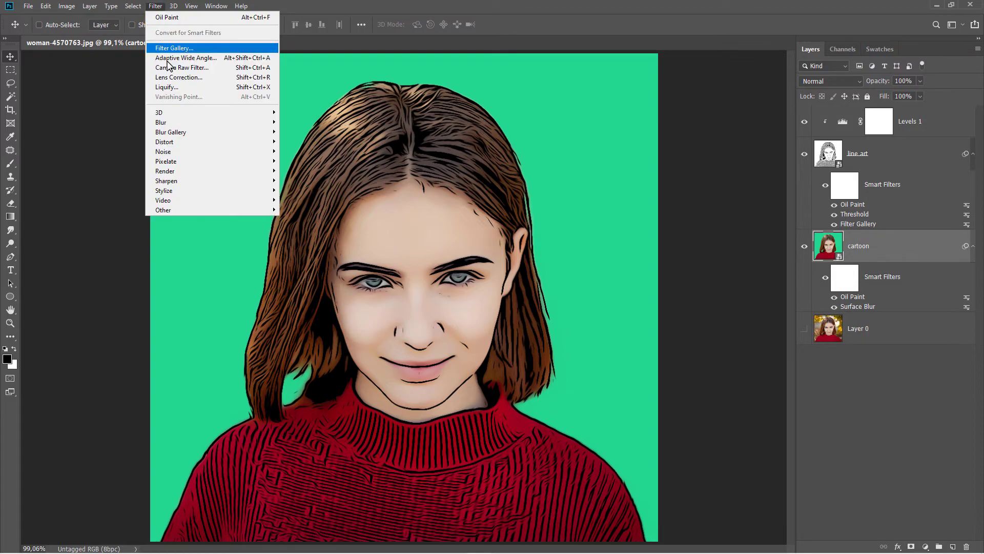
click(198, 48)
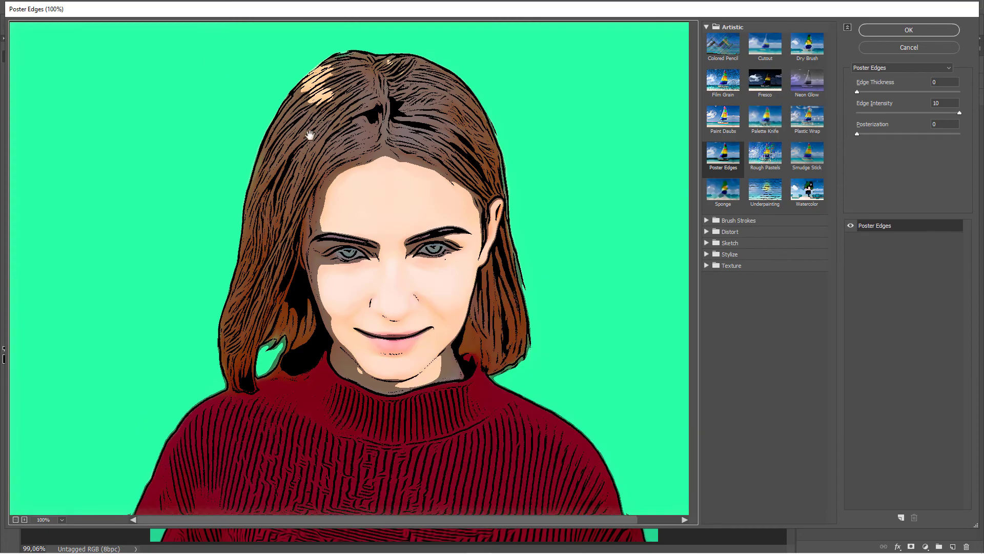
click(767, 51)
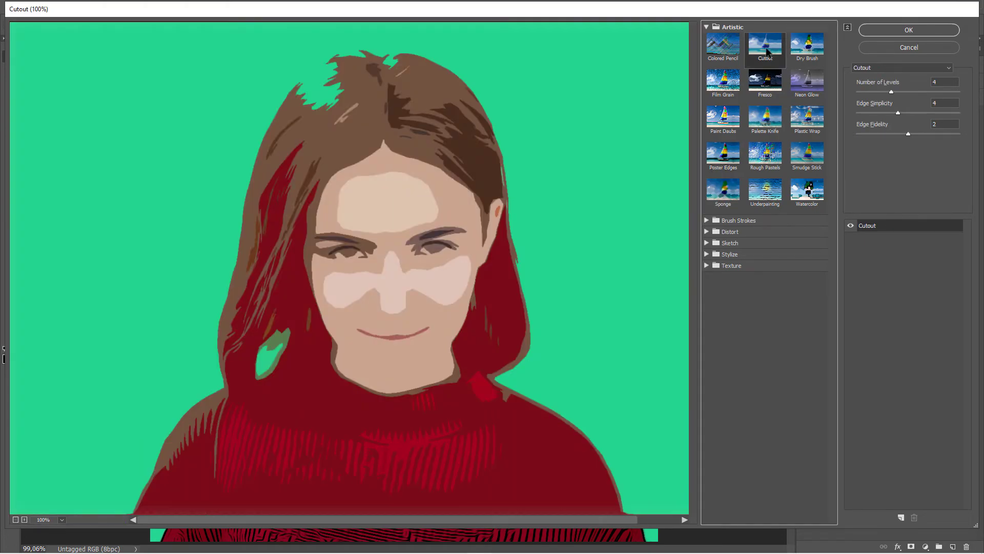
click(948, 82)
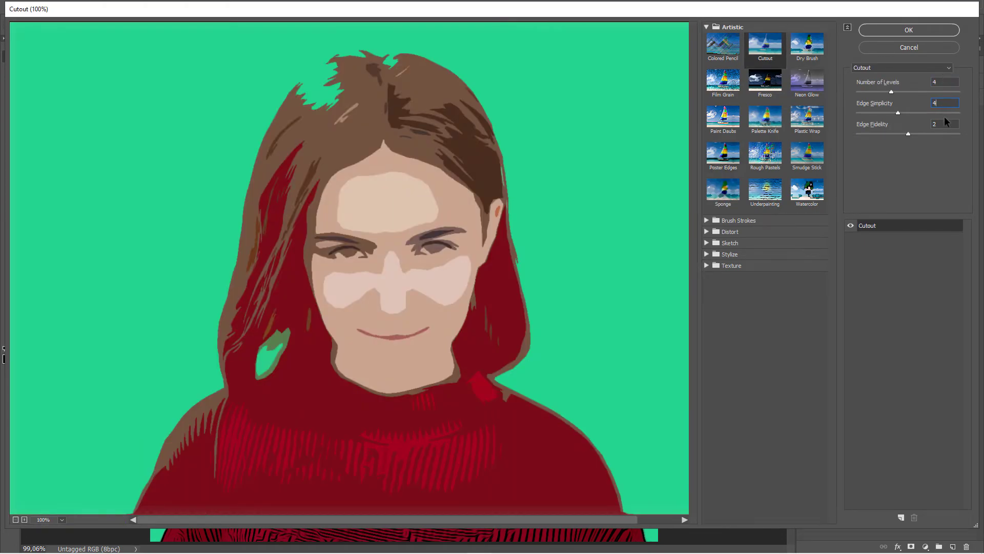
click(909, 29)
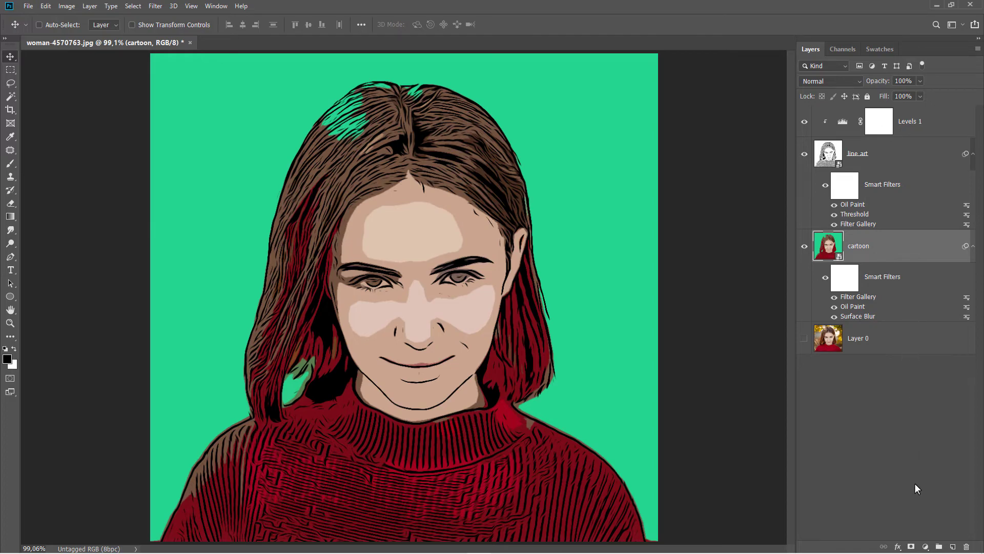
Step: Clip a Hue/Saturation adjustment to the cartoon layer, raising saturation to +40
click(926, 547)
click(931, 445)
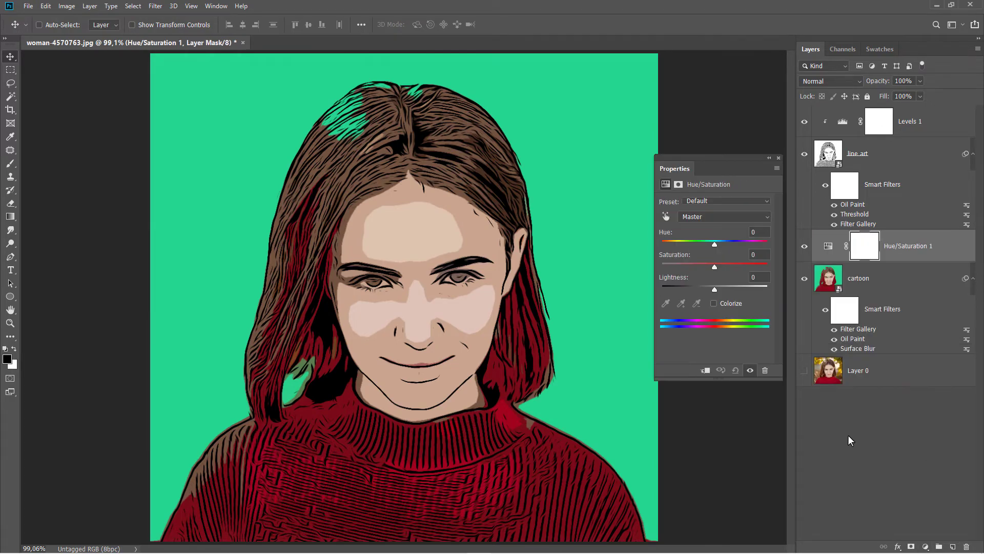
click(706, 371)
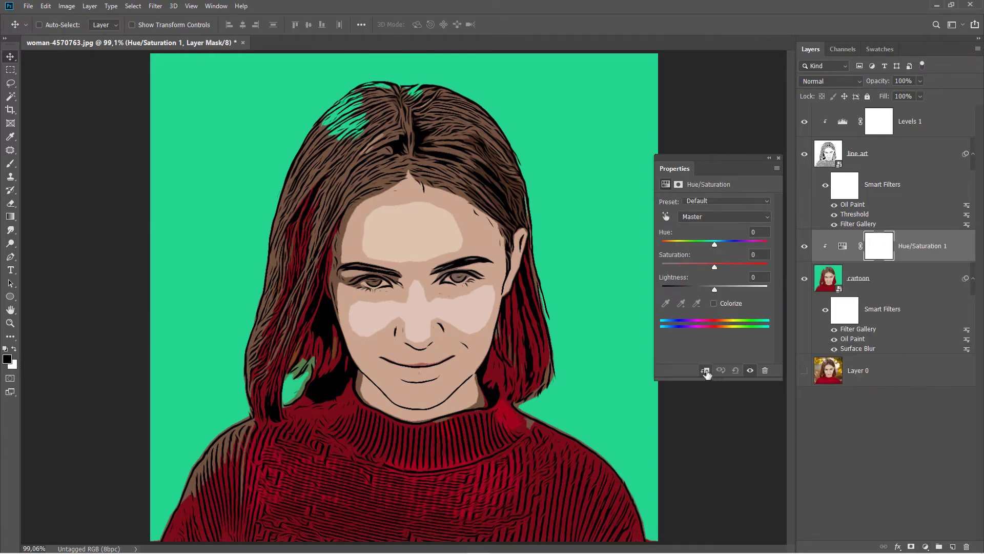
drag(716, 268, 735, 269)
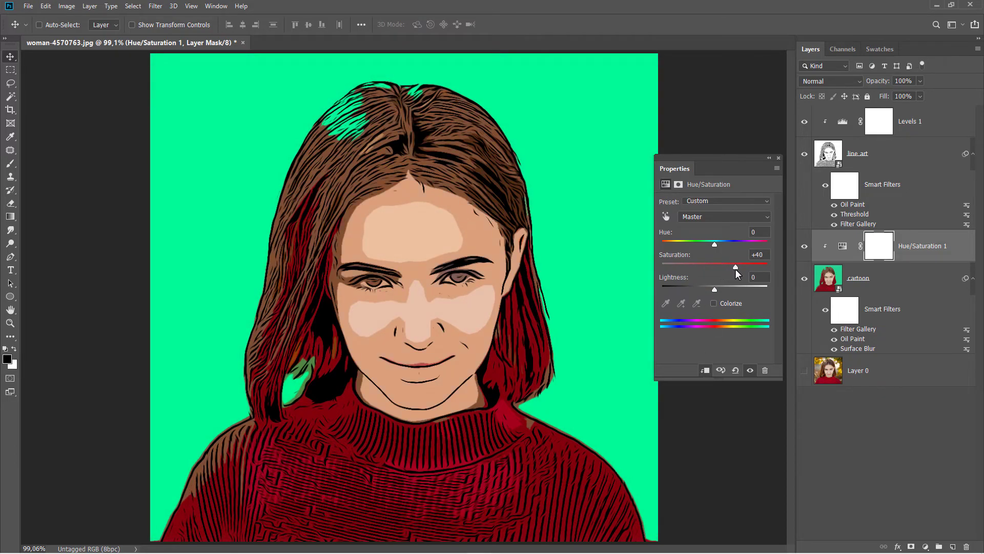
click(778, 158)
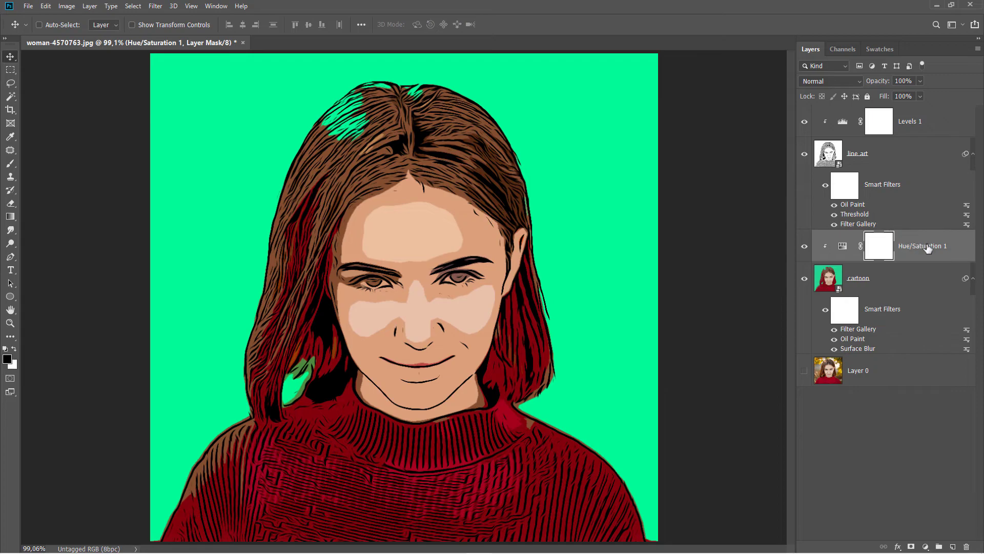
click(928, 249)
Step: Clip a Levels adjustment above it with output black raised to 41 to soften colours
click(926, 546)
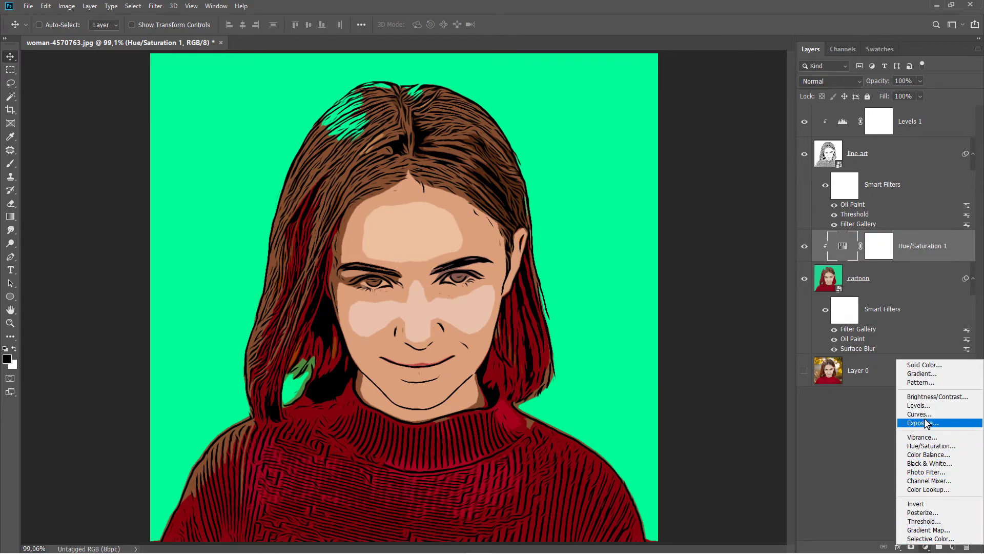
click(919, 405)
click(707, 372)
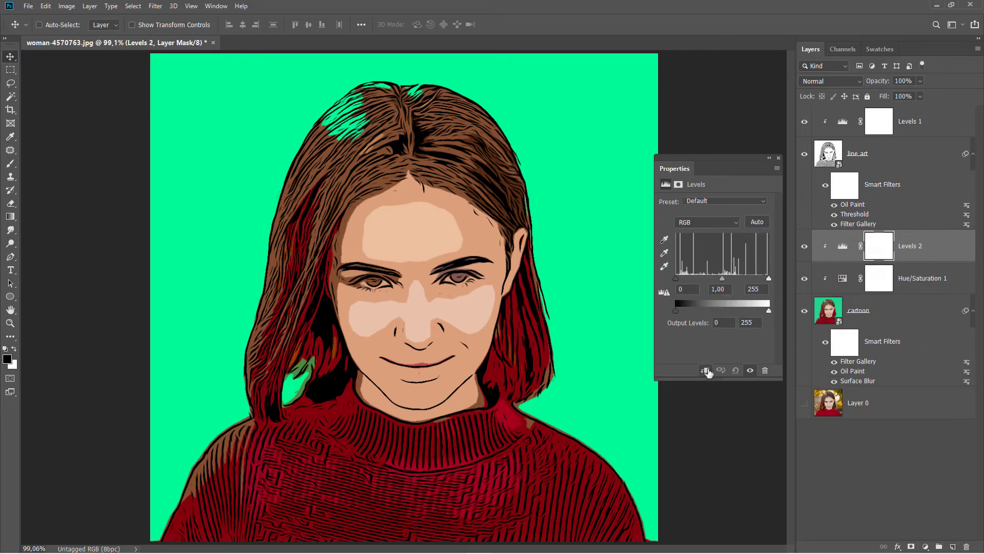
drag(680, 311, 690, 312)
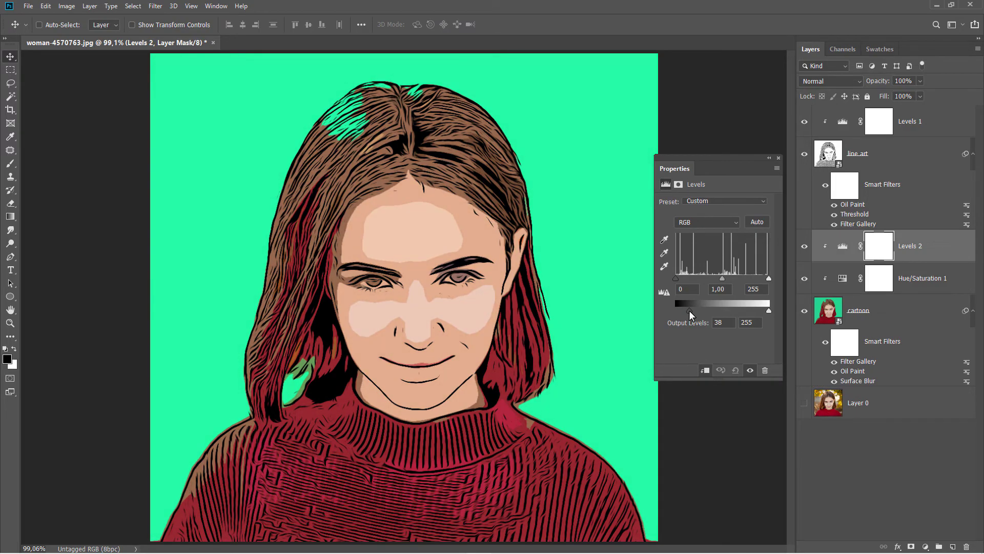
click(779, 158)
click(804, 247)
click(804, 247)
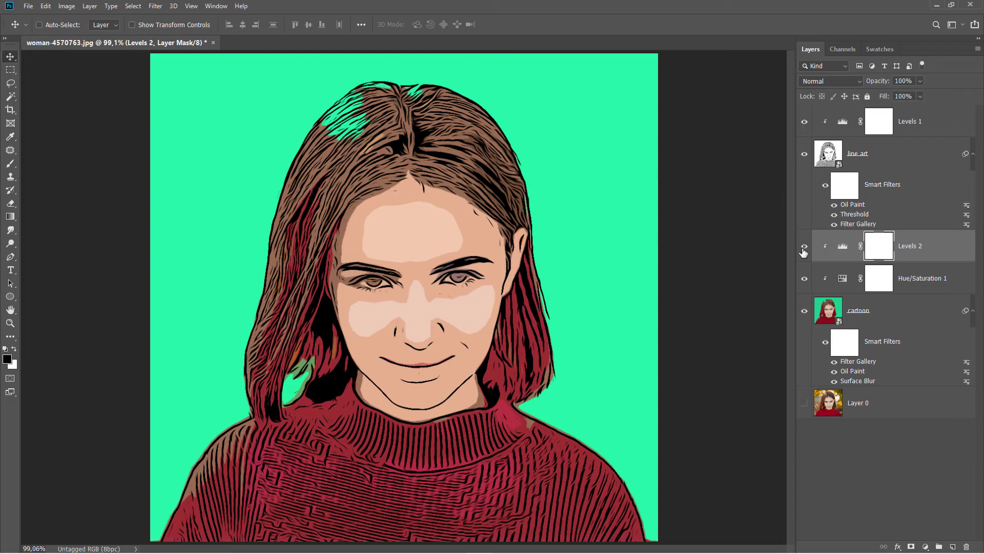
click(921, 258)
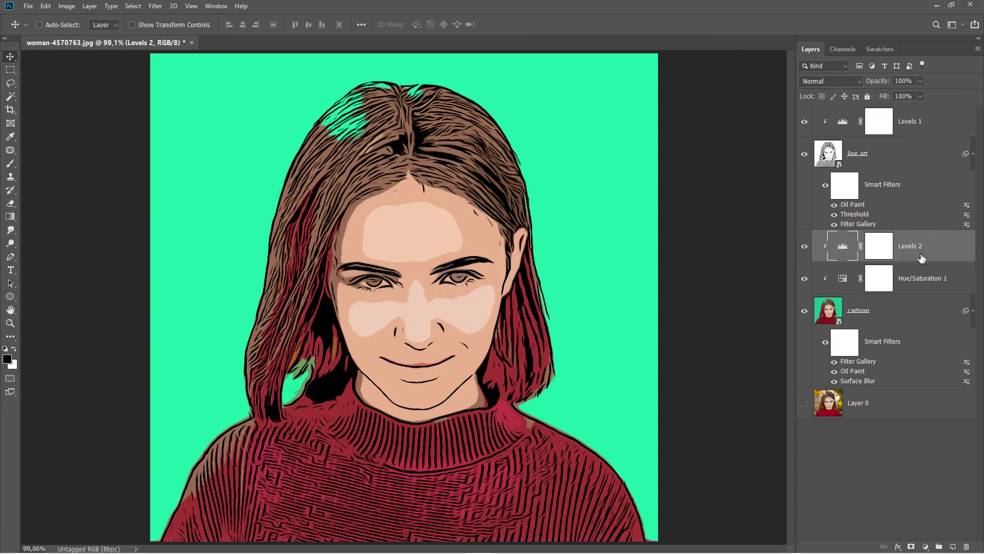
Step: Add a new empty layer and name it 'eyes'
click(952, 547)
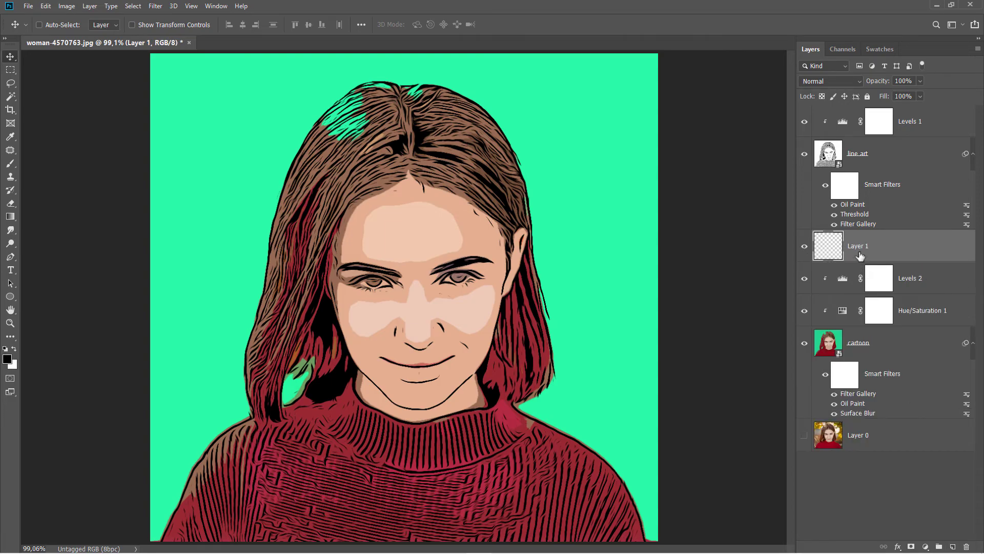
double_click(859, 246)
text(eyes)
key(Return)
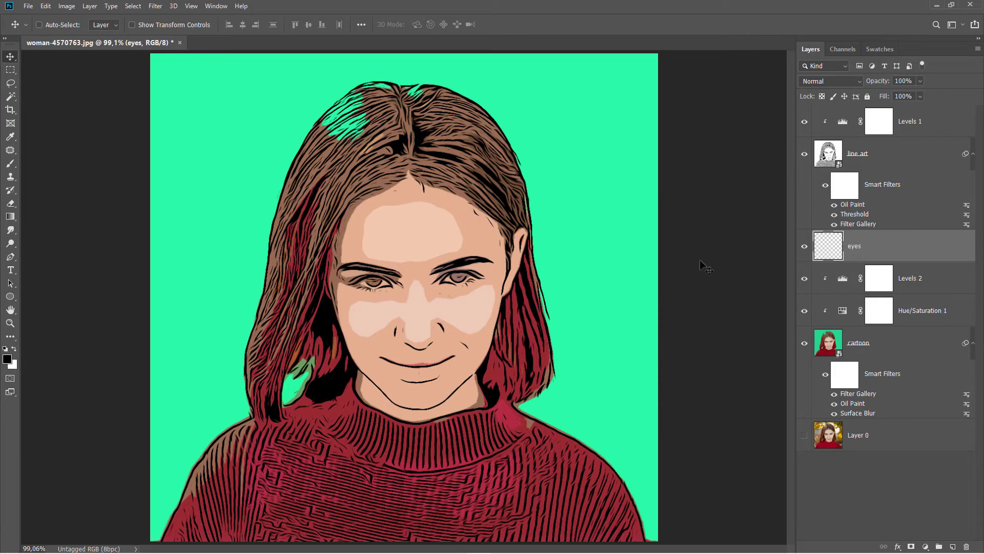
Step: Set up a small hard brush painting in white, zoomed in on the eyes
click(32, 164)
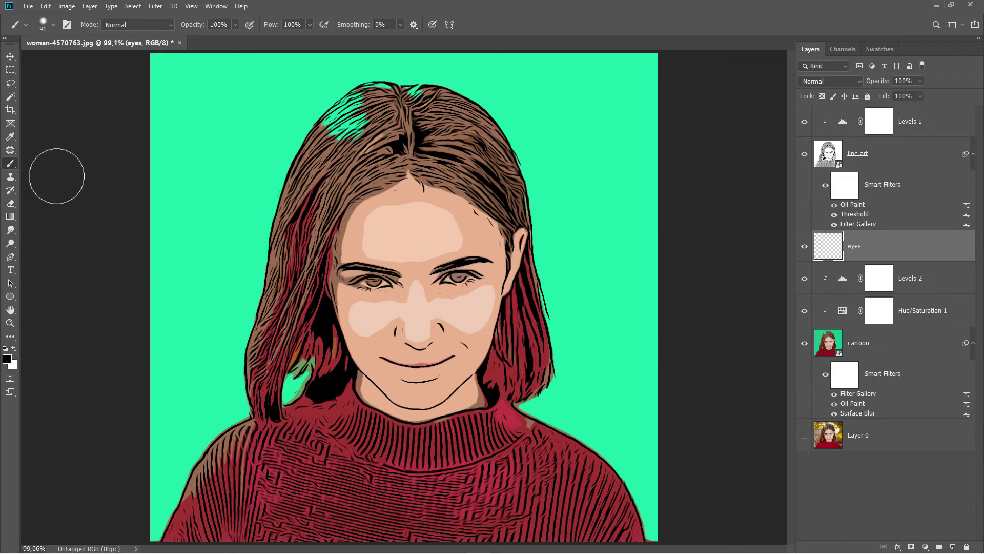
right_click(237, 197)
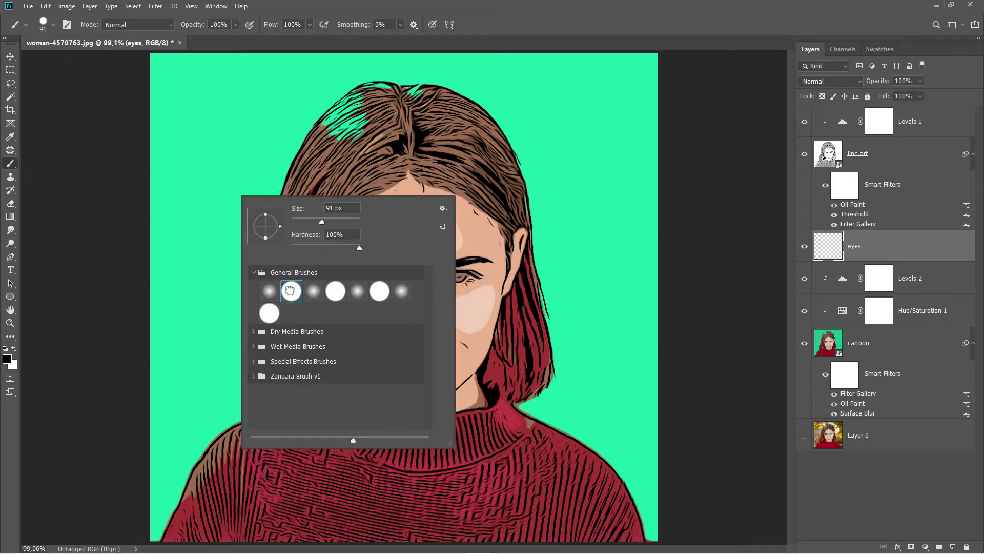
key(Escape)
key(x)
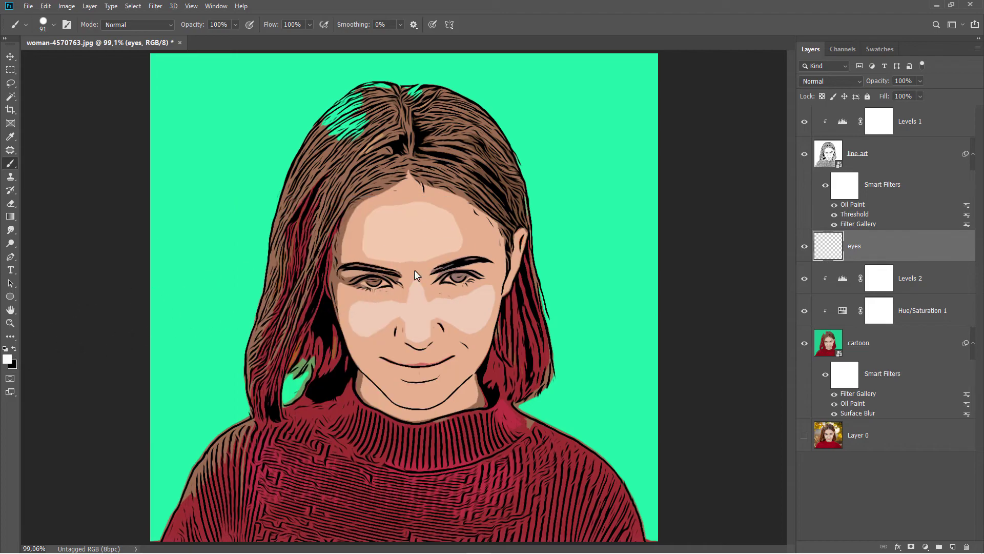
scroll(384, 274, up, 5)
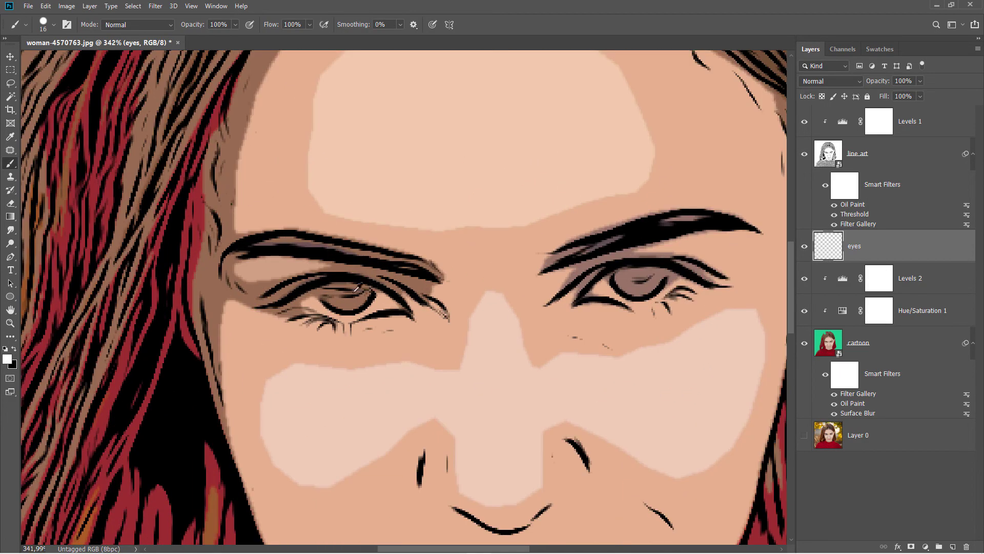
scroll(308, 295, up, 3)
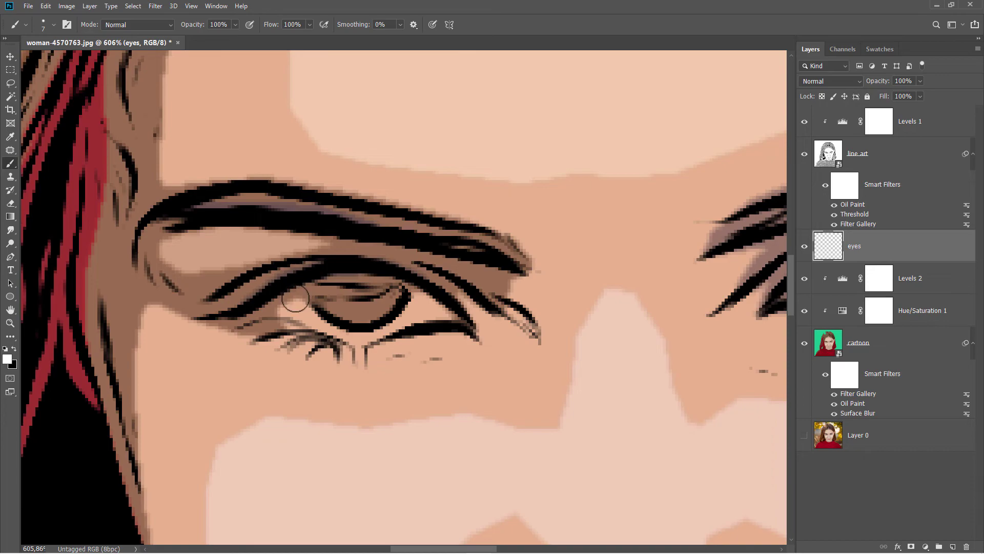
Step: Paint the whites of the left and right eyes in white
mouse_move(291, 292)
mouse_down()
mouse_move(330, 328)
mouse_move(377, 336)
mouse_move(410, 300)
mouse_move(428, 298)
mouse_move(450, 315)
mouse_move(407, 308)
mouse_move(430, 308)
mouse_up()
drag(323, 323, 286, 297)
mouse_move(528, 304)
mouse_down()
mouse_move(390, 330)
mouse_move(285, 325)
mouse_up()
mouse_move(533, 287)
mouse_down()
mouse_move(562, 328)
mouse_move(513, 323)
mouse_move(554, 314)
mouse_move(613, 337)
mouse_move(689, 298)
mouse_up()
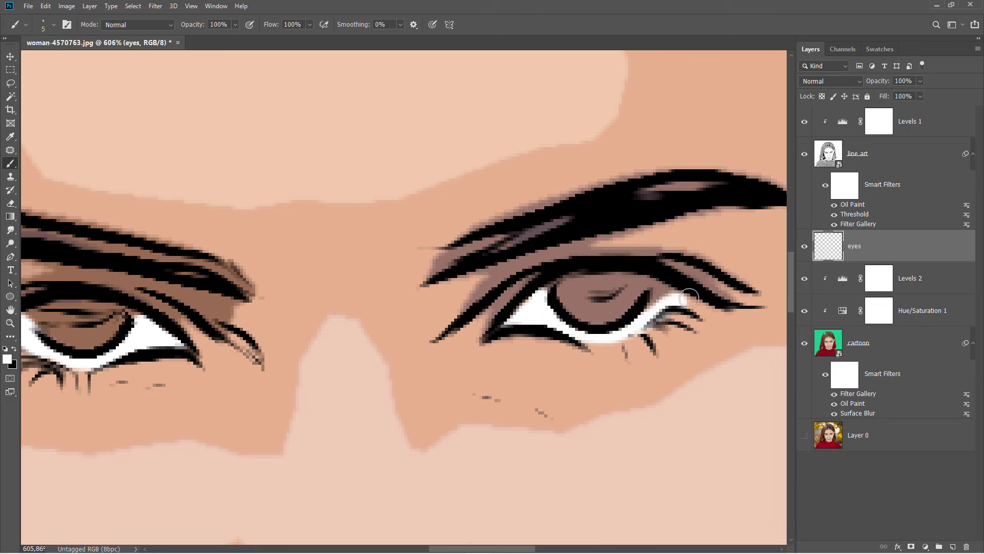
scroll(625, 302, down, 3)
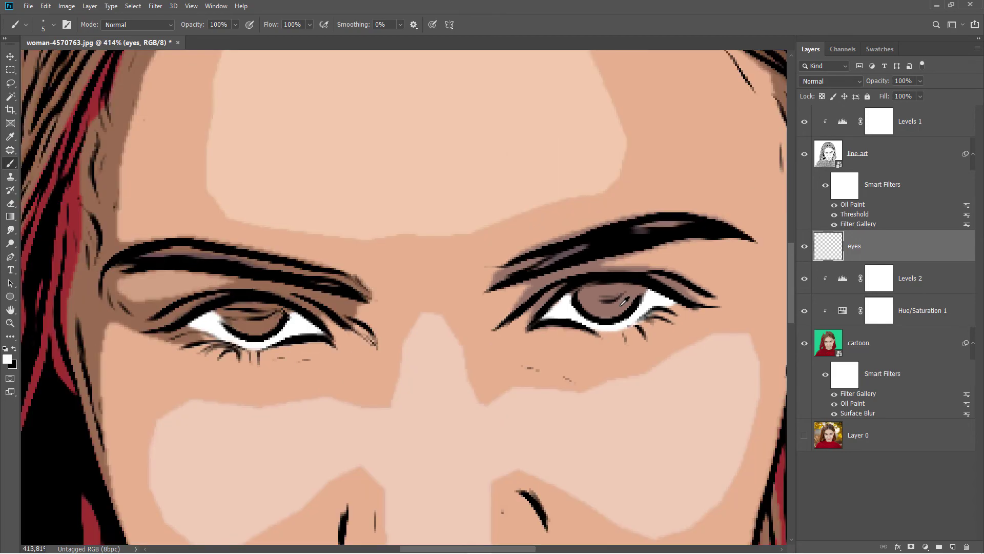
scroll(625, 301, down, 4)
Step: Set the foreground colour to a slightly darker shade of the sampled background green
click(10, 360)
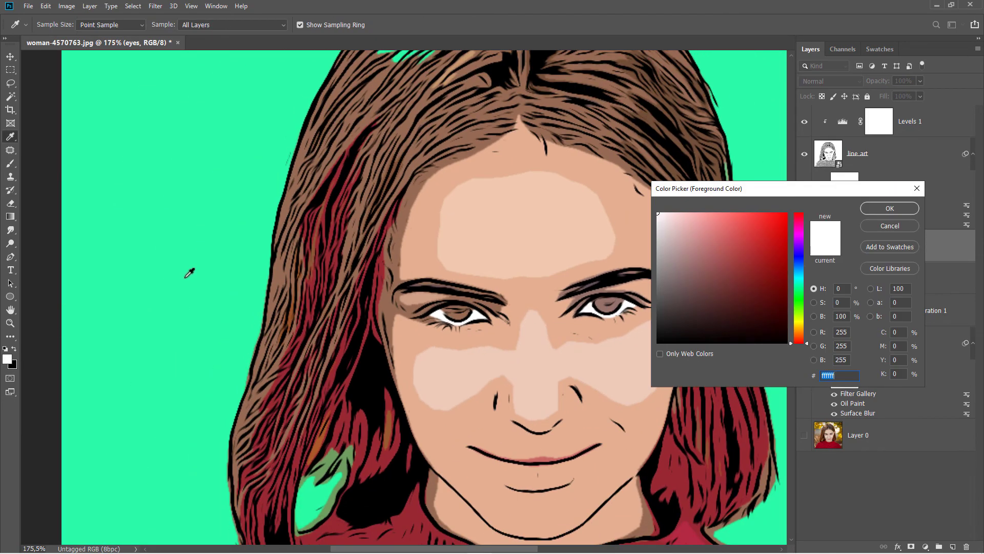
click(211, 255)
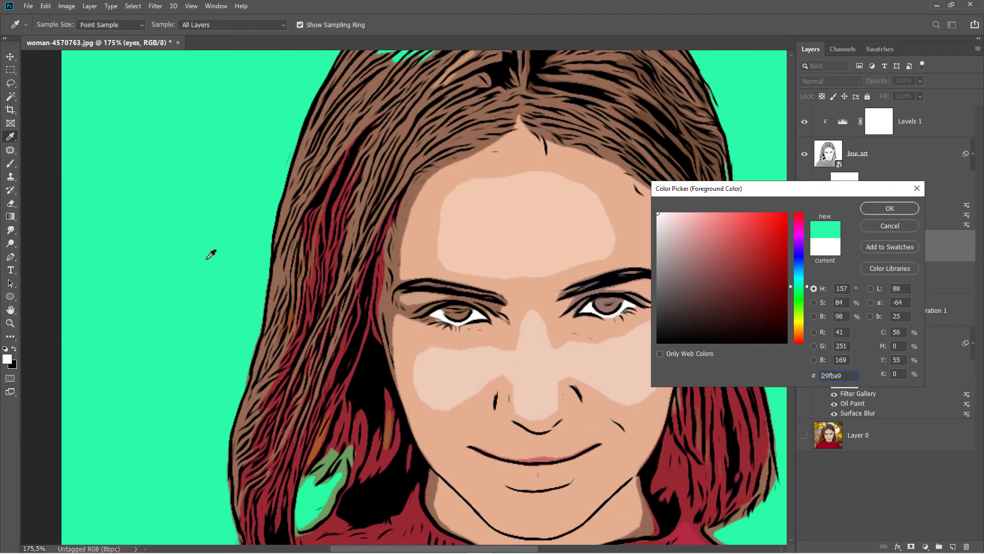
click(768, 233)
click(877, 209)
Step: Paint both irises green with a slightly larger brush, then fit the image on screen
key(b)
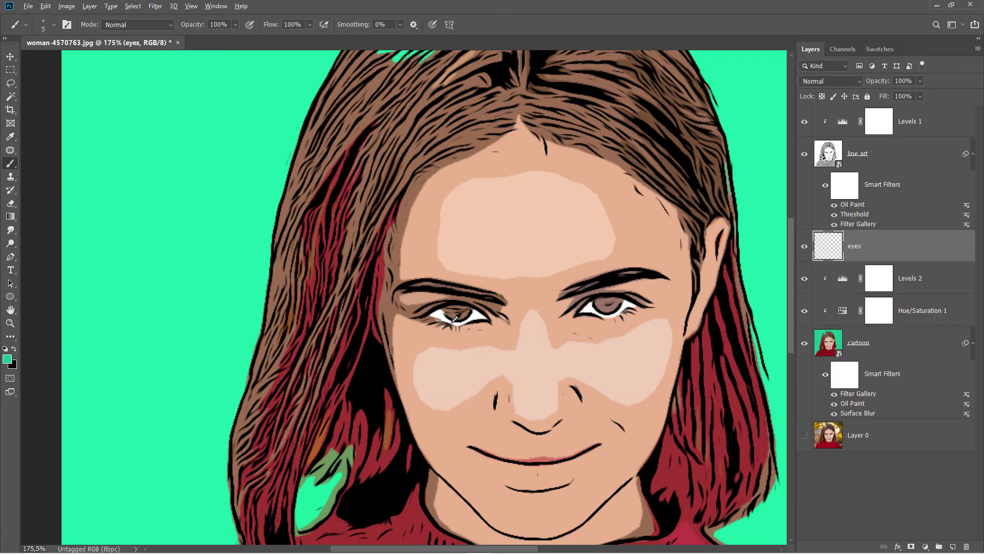
scroll(454, 318, up, 1)
scroll(454, 318, up, 1)
key(bracketright)
key(bracketright)
key(bracketright)
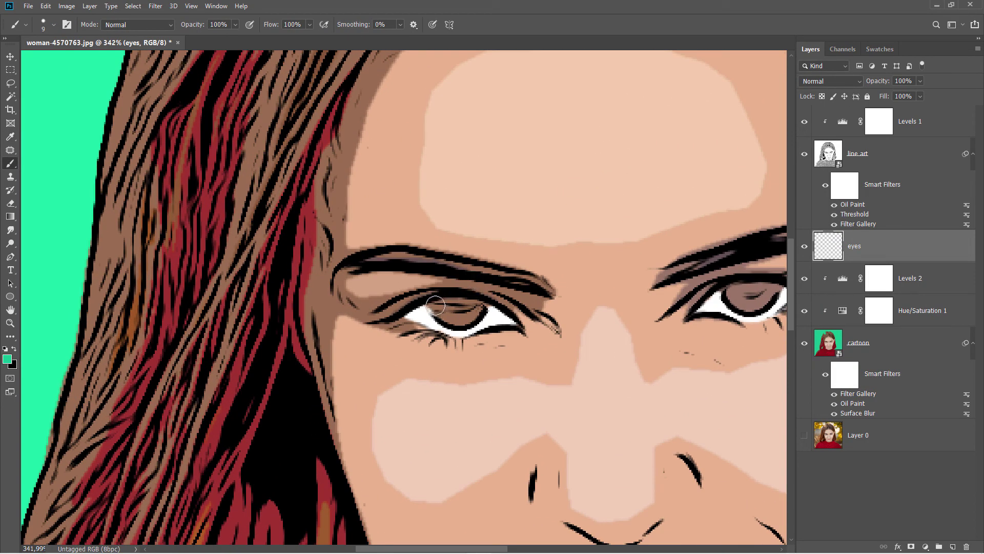
mouse_move(436, 306)
mouse_down()
mouse_move(461, 320)
mouse_move(485, 304)
mouse_move(438, 304)
mouse_move(461, 308)
mouse_up()
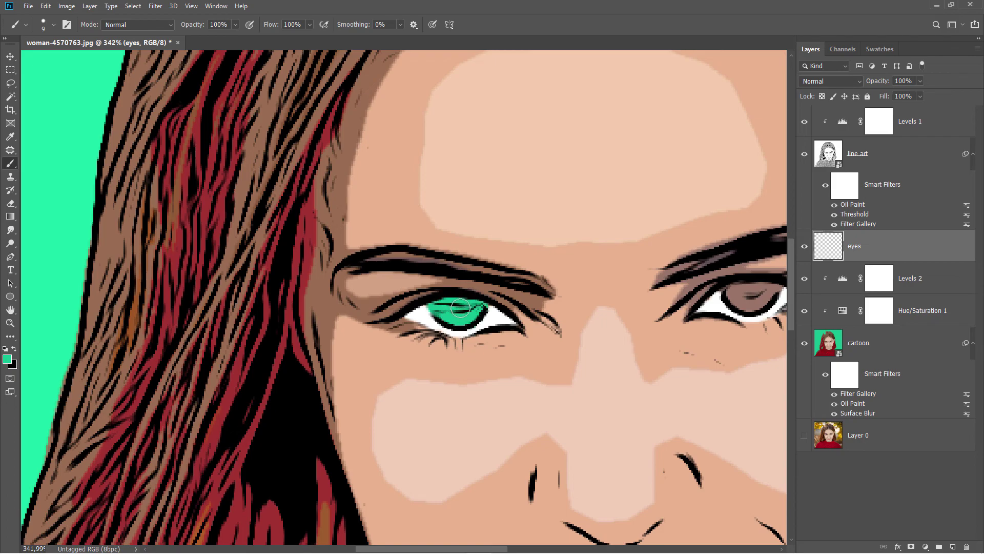
drag(567, 307, 331, 336)
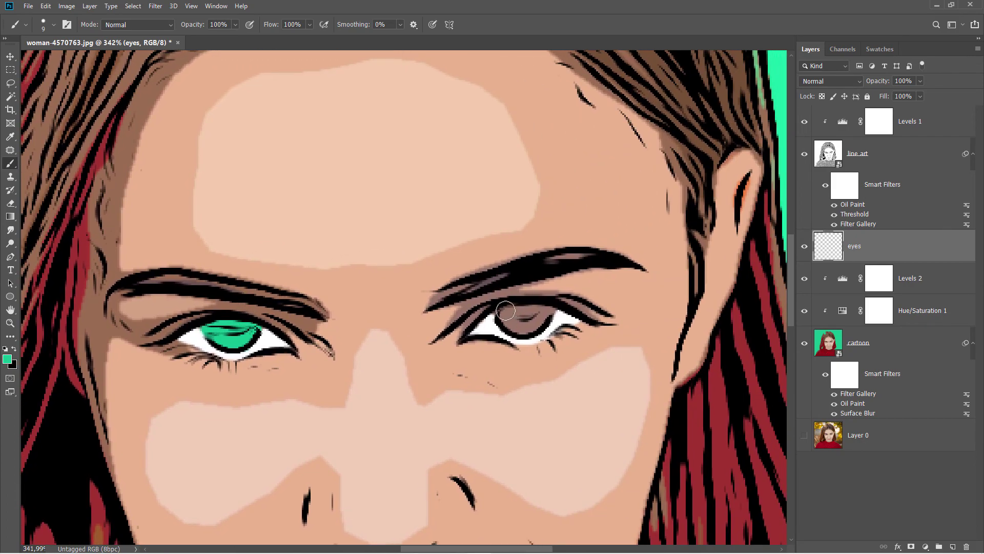
mouse_move(506, 310)
mouse_down()
mouse_move(513, 330)
mouse_move(526, 331)
mouse_move(553, 306)
mouse_move(500, 311)
mouse_up()
key(ctrl+0)
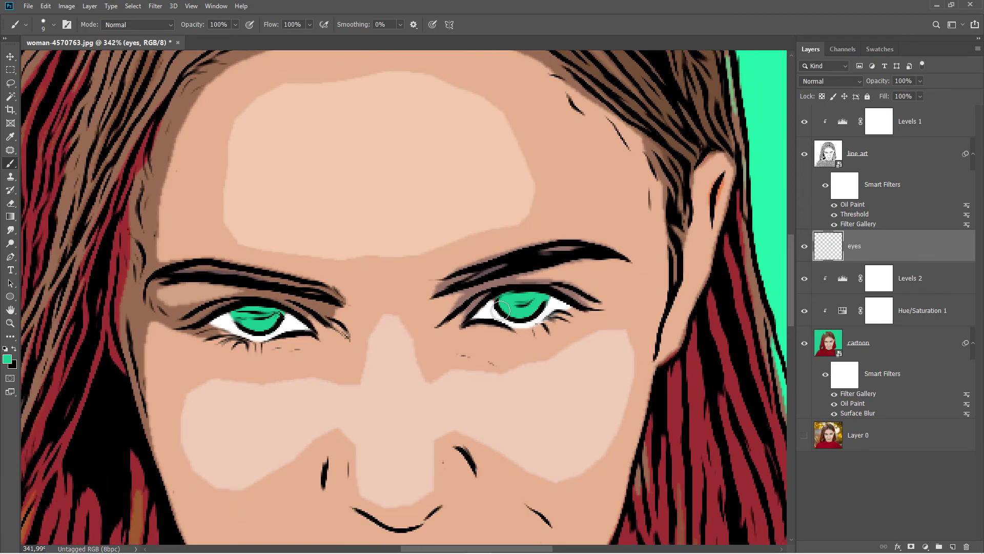
click(804, 246)
click(804, 246)
key(v)
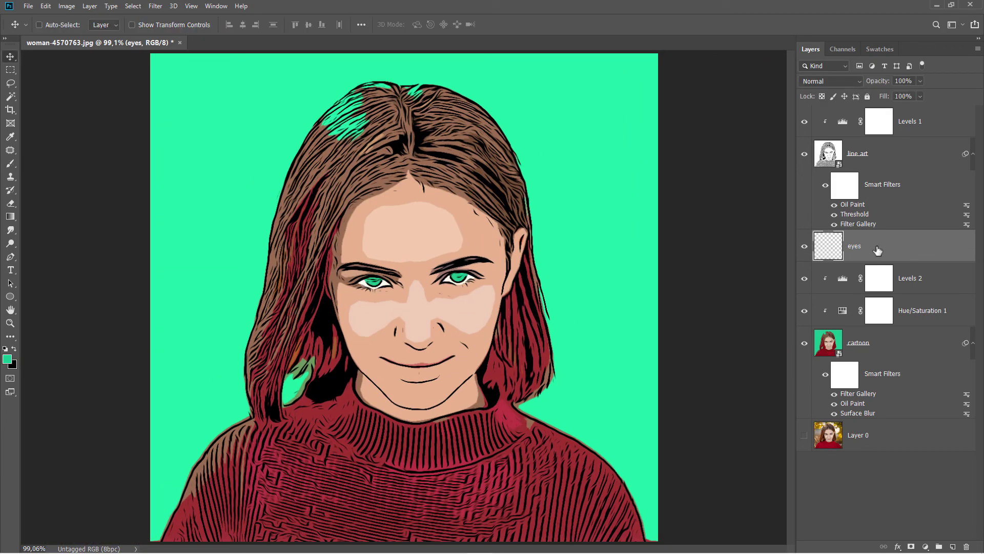
alt+click(804, 436)
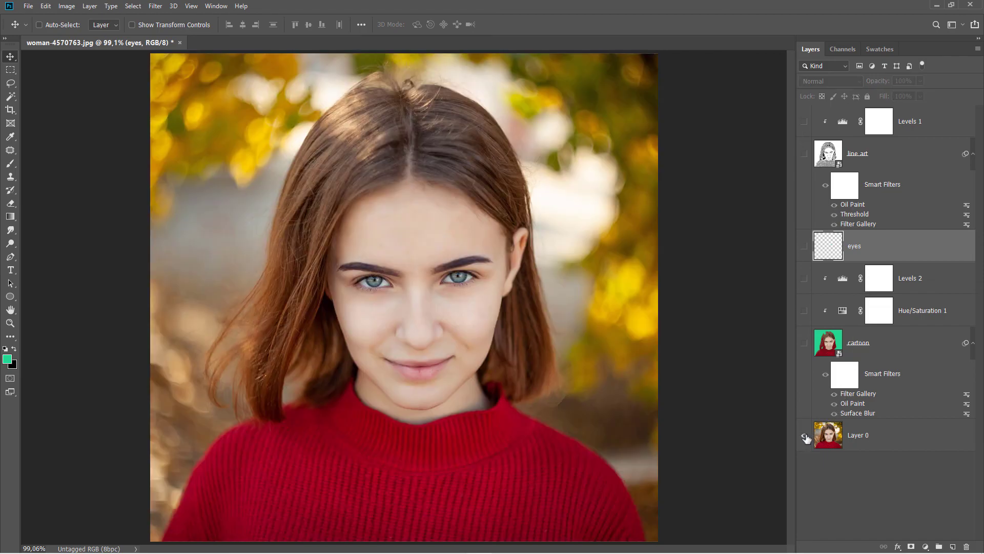
alt+click(804, 435)
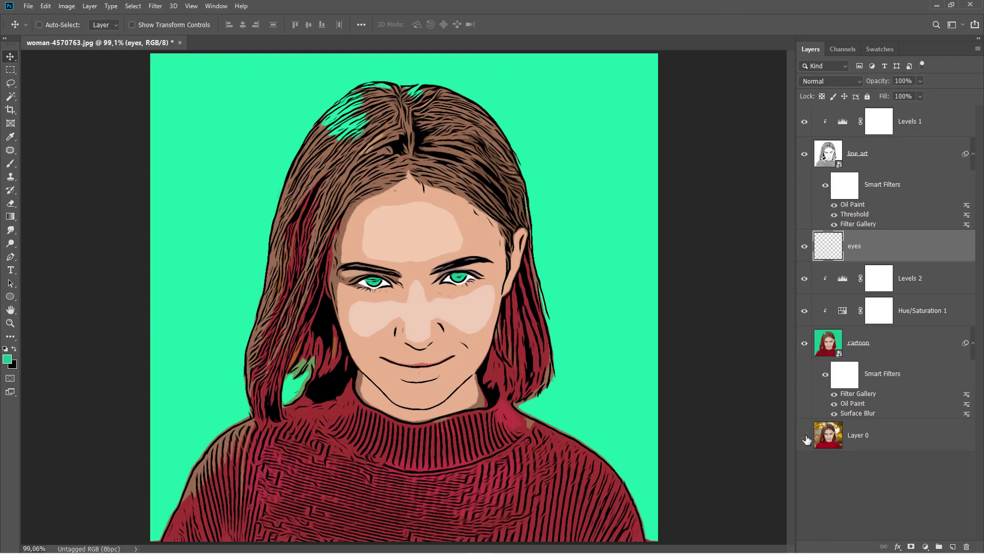
click(932, 123)
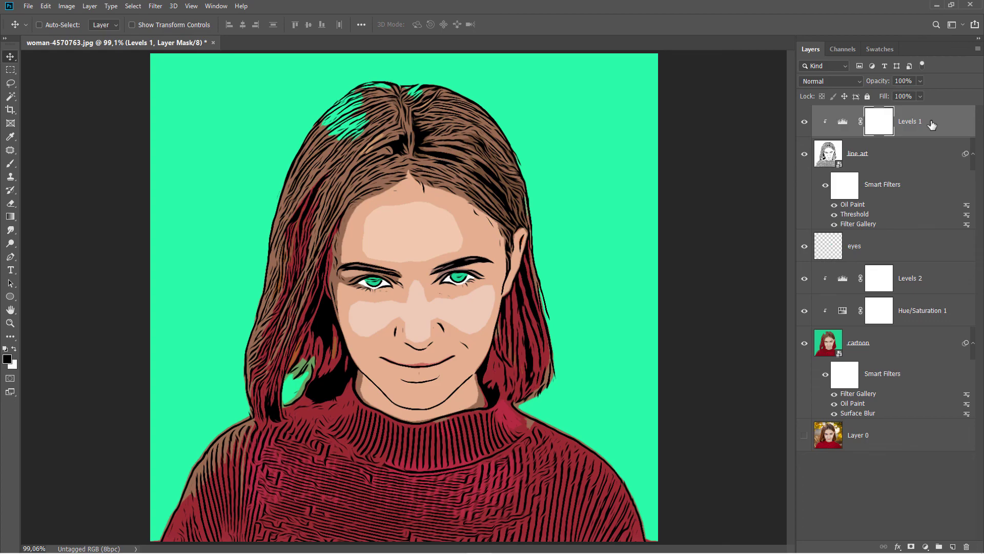